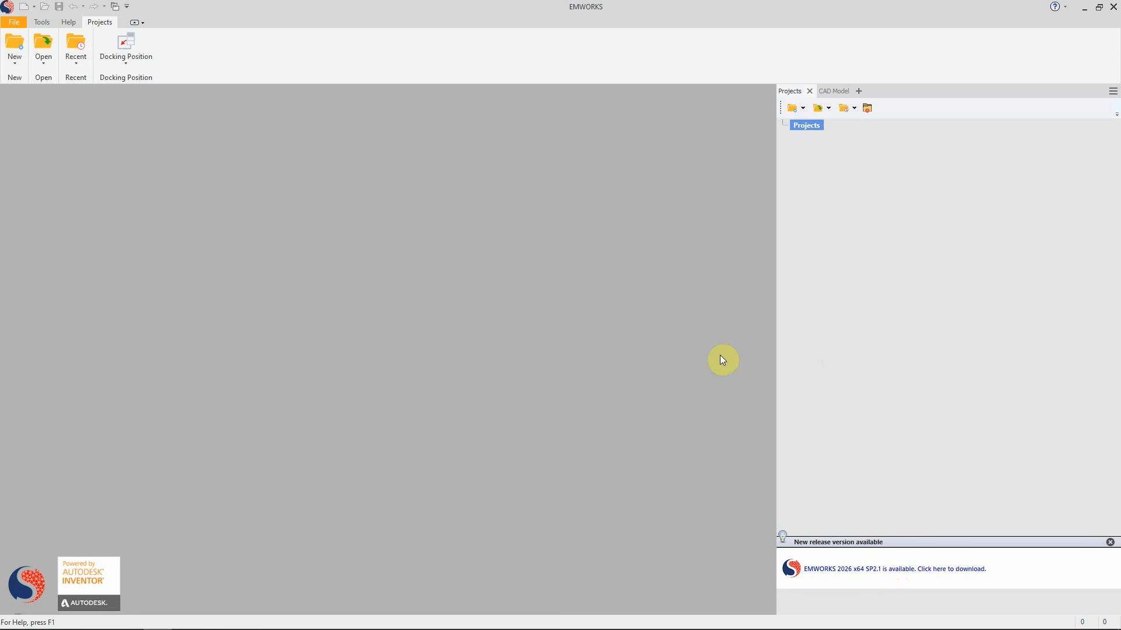
Open the PM Lifting Device.emwprj standard project from Demos > Demos > 2D > Parametrization > PM Lifting Device
{"action": "left_click", "coordinate": [50, 51]}
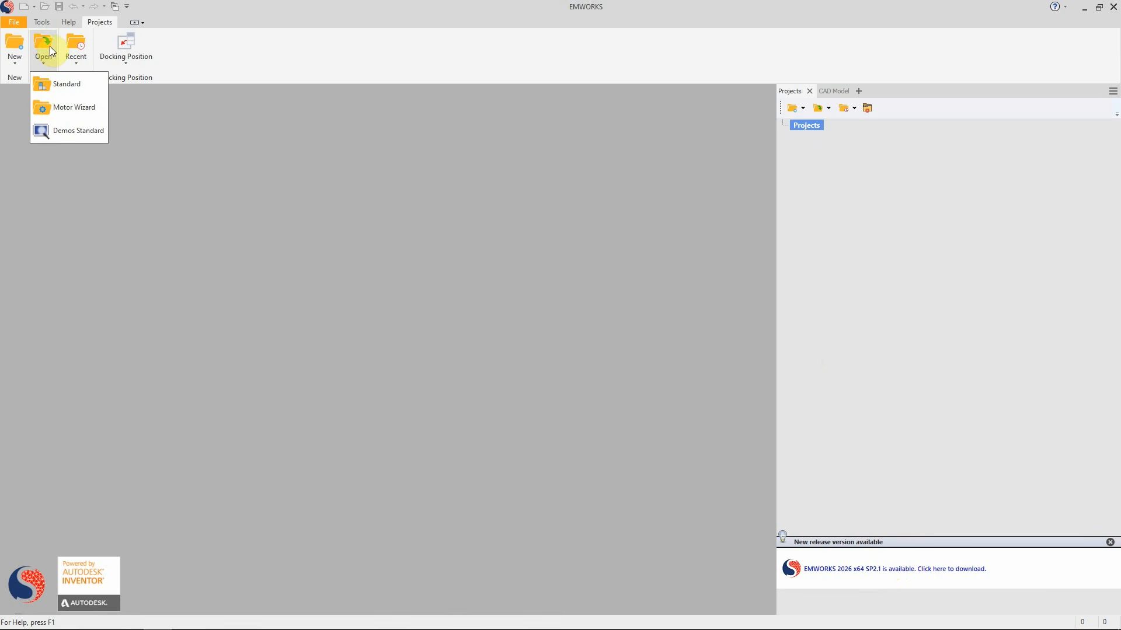
{"action": "left_click", "coordinate": [48, 43]}
{"action": "left_click", "coordinate": [47, 42]}
{"action": "left_click", "coordinate": [50, 86]}
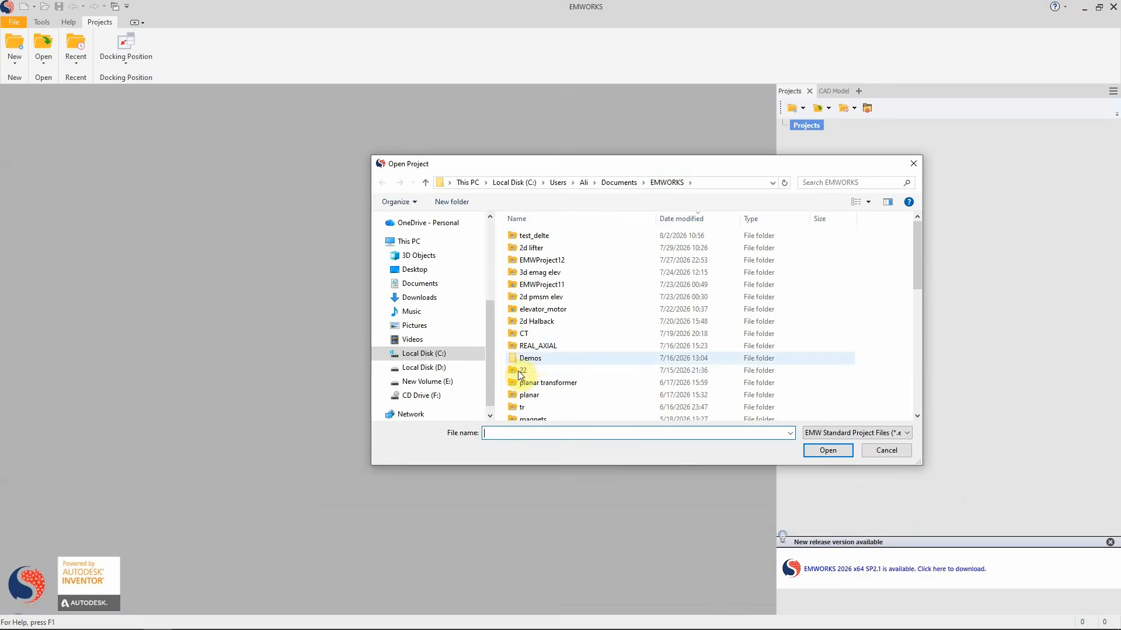
{"action": "double_click", "coordinate": [525, 358]}
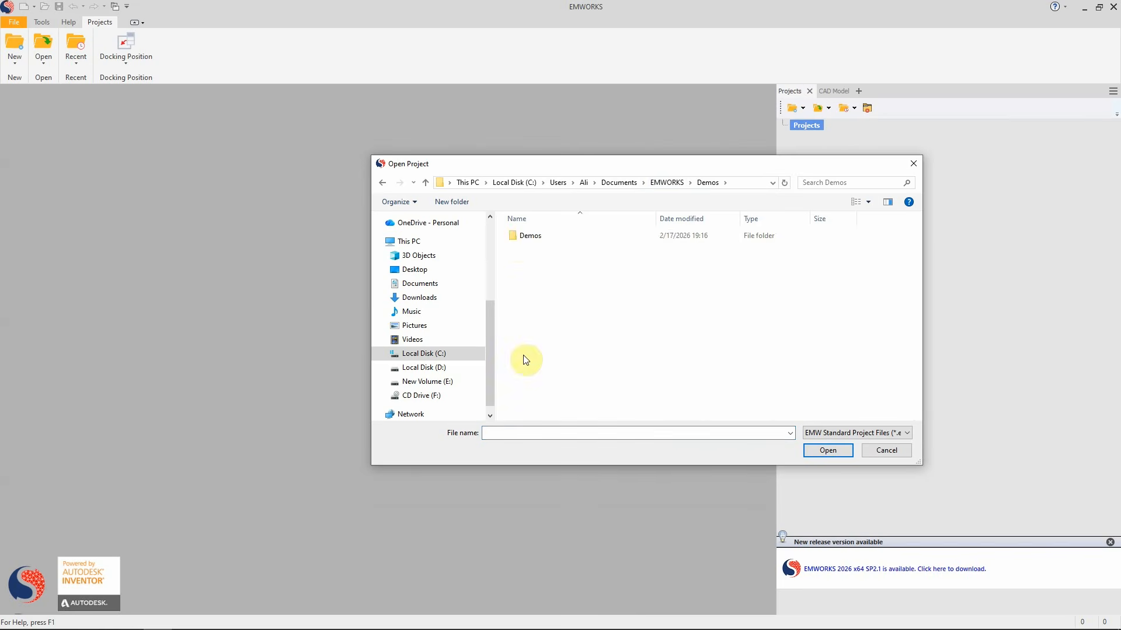
{"action": "double_click", "coordinate": [517, 239]}
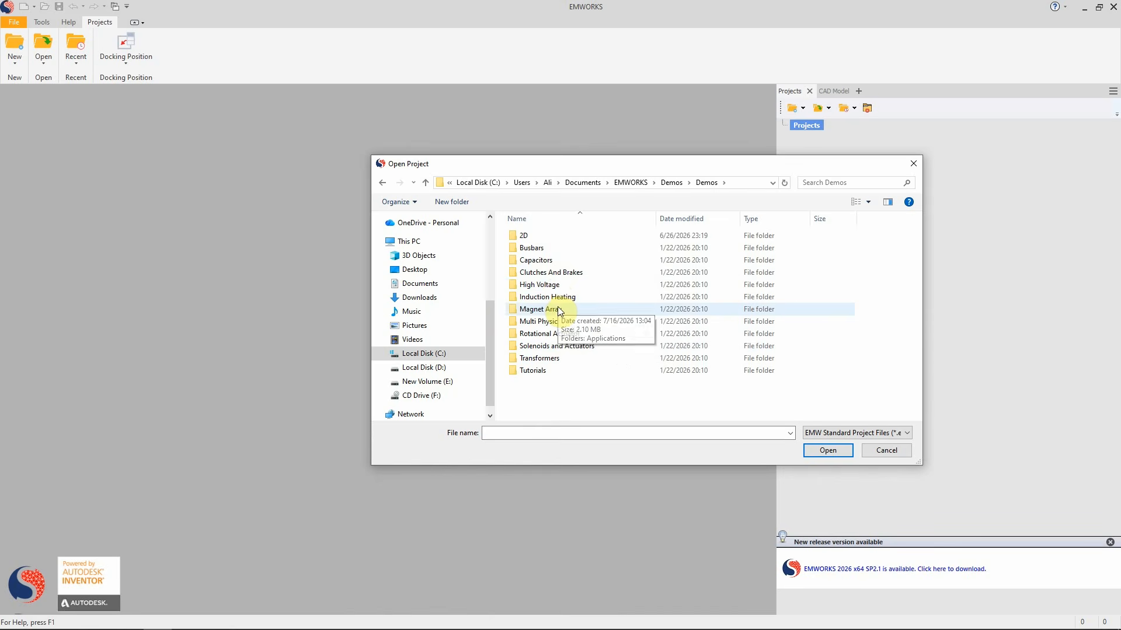
{"action": "double_click", "coordinate": [560, 237]}
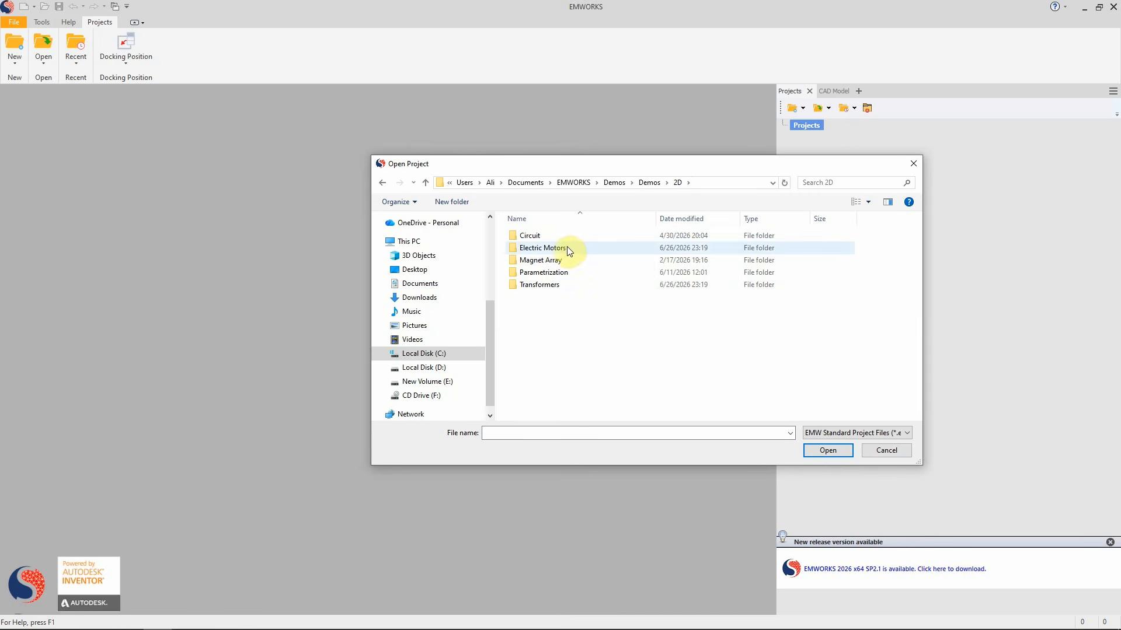
{"action": "double_click", "coordinate": [553, 273]}
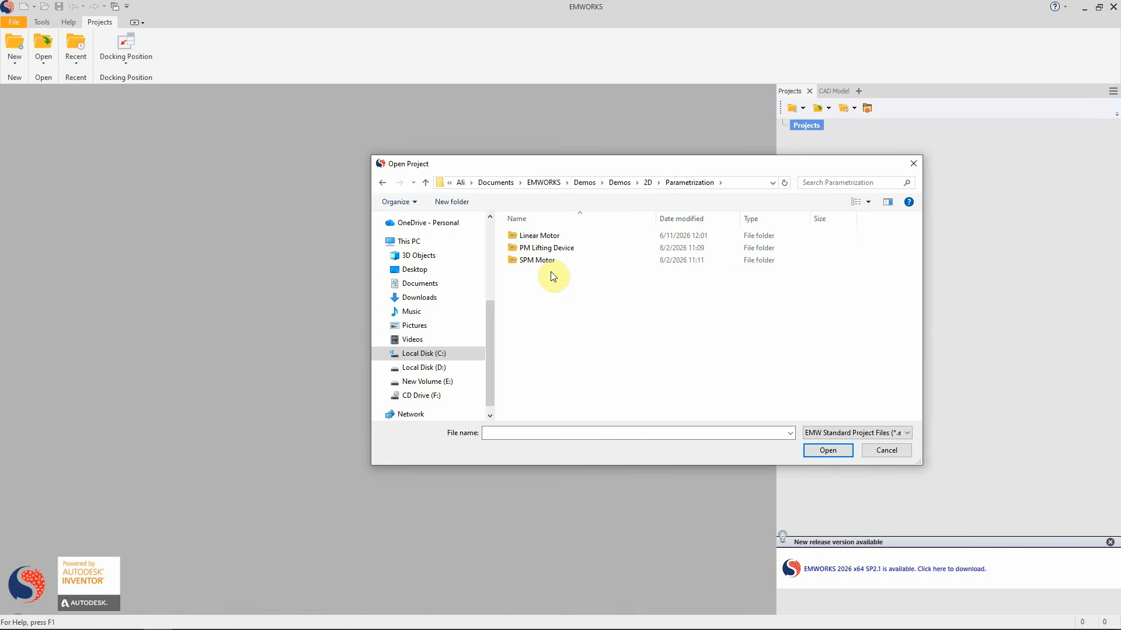
{"action": "double_click", "coordinate": [522, 248]}
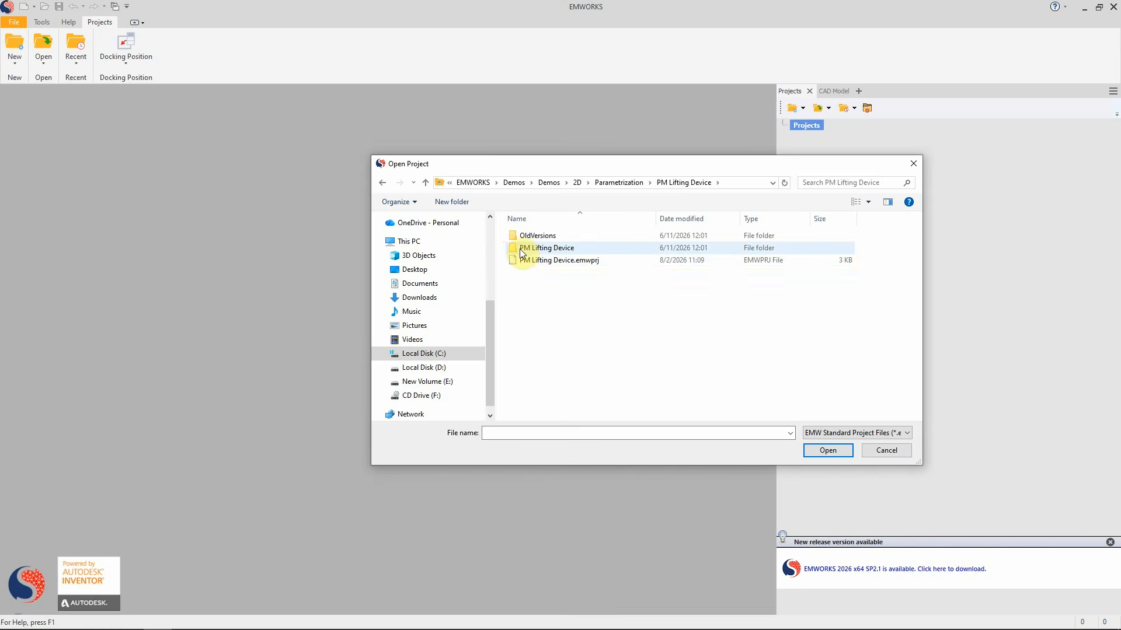
{"action": "double_click", "coordinate": [530, 261]}
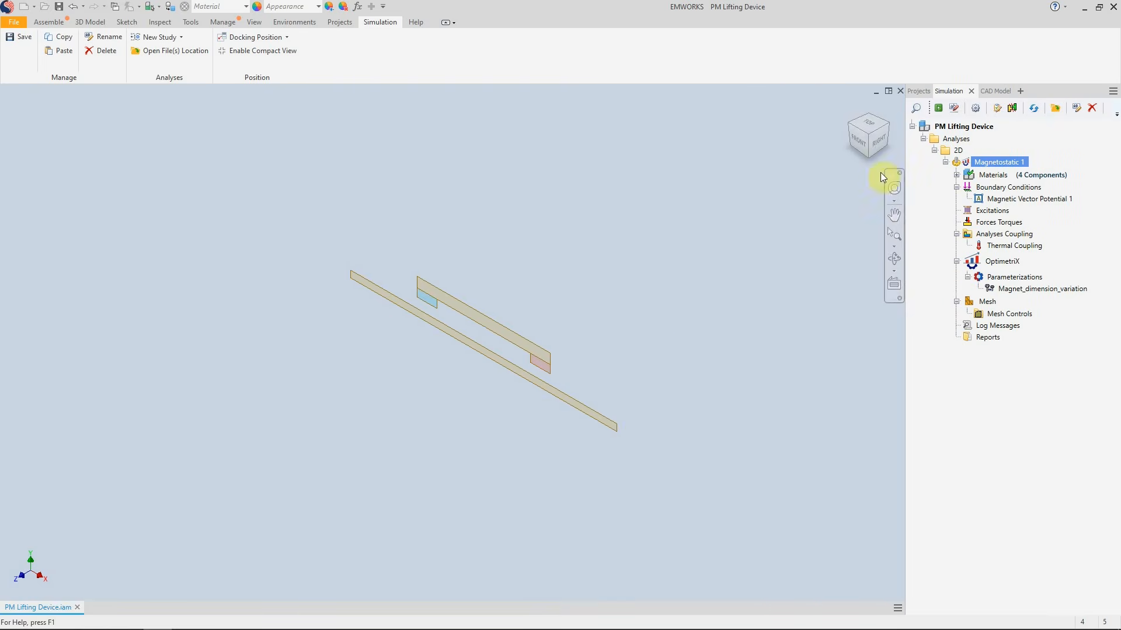
Open the project's Variables Center
{"action": "left_click", "coordinate": [857, 145]}
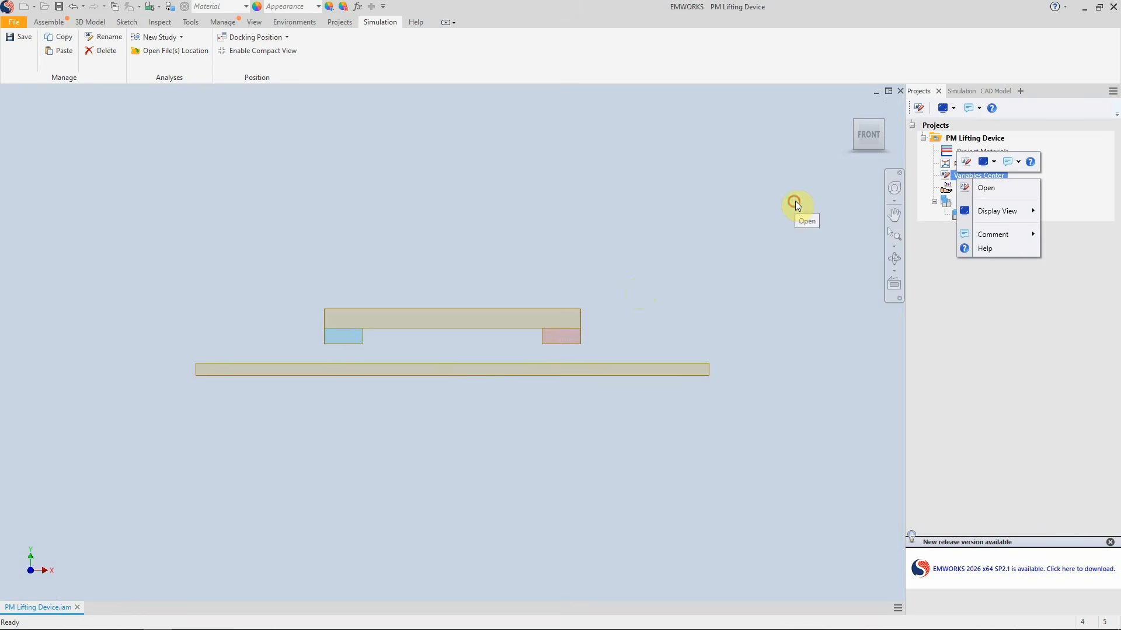
{"action": "left_click", "coordinate": [795, 201]}
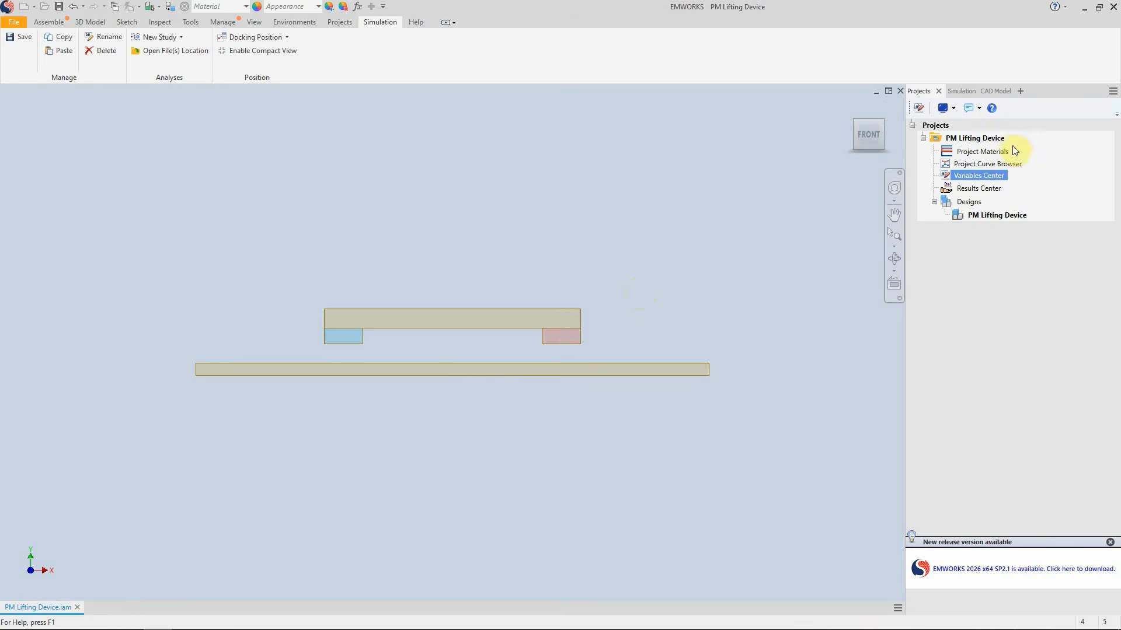
{"action": "left_click", "coordinate": [979, 176]}
{"action": "right_click", "coordinate": [980, 176]}
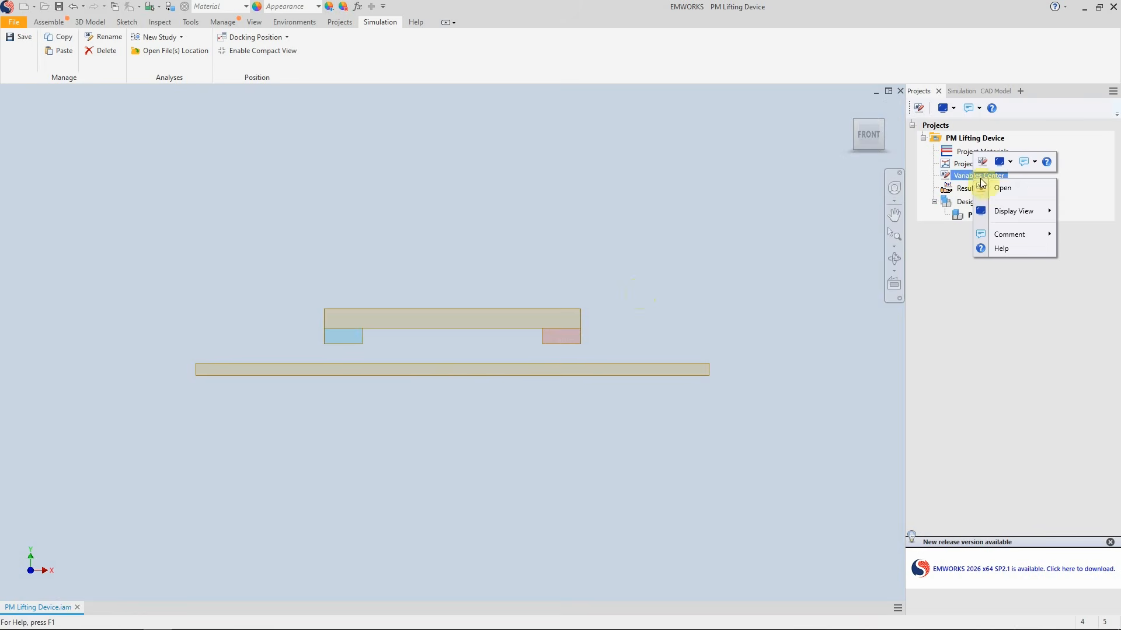
{"action": "left_click", "coordinate": [996, 188]}
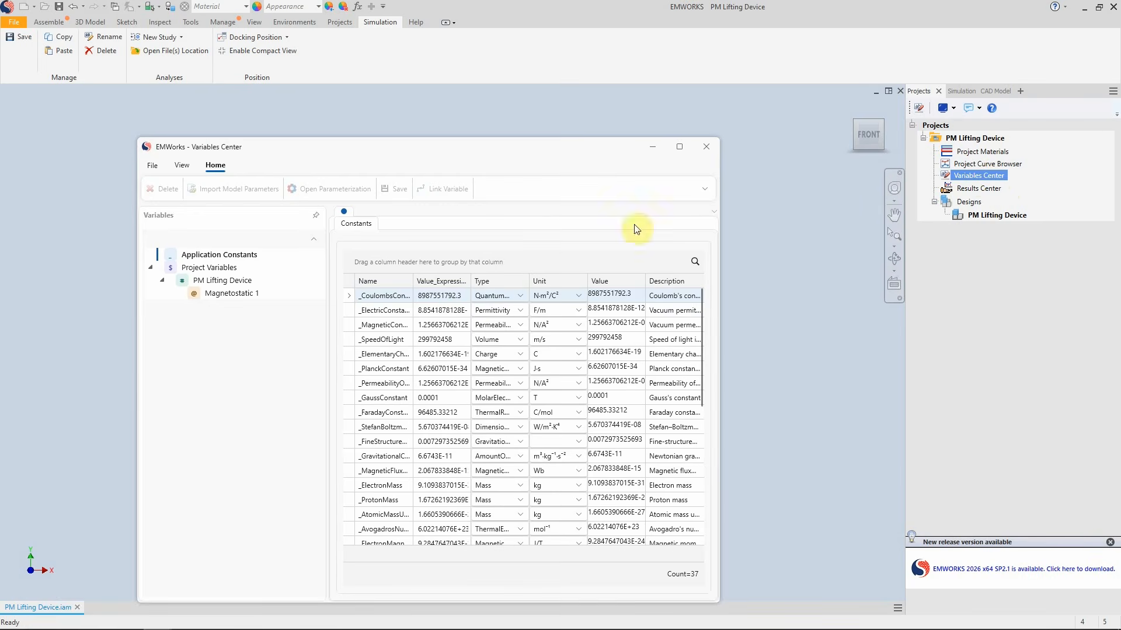
Check Mag_length and Mag_height in the PM Lifting Device design's Import Model Parameters dialog, then close it without adding
{"action": "left_click", "coordinate": [214, 272]}
{"action": "left_click", "coordinate": [217, 282]}
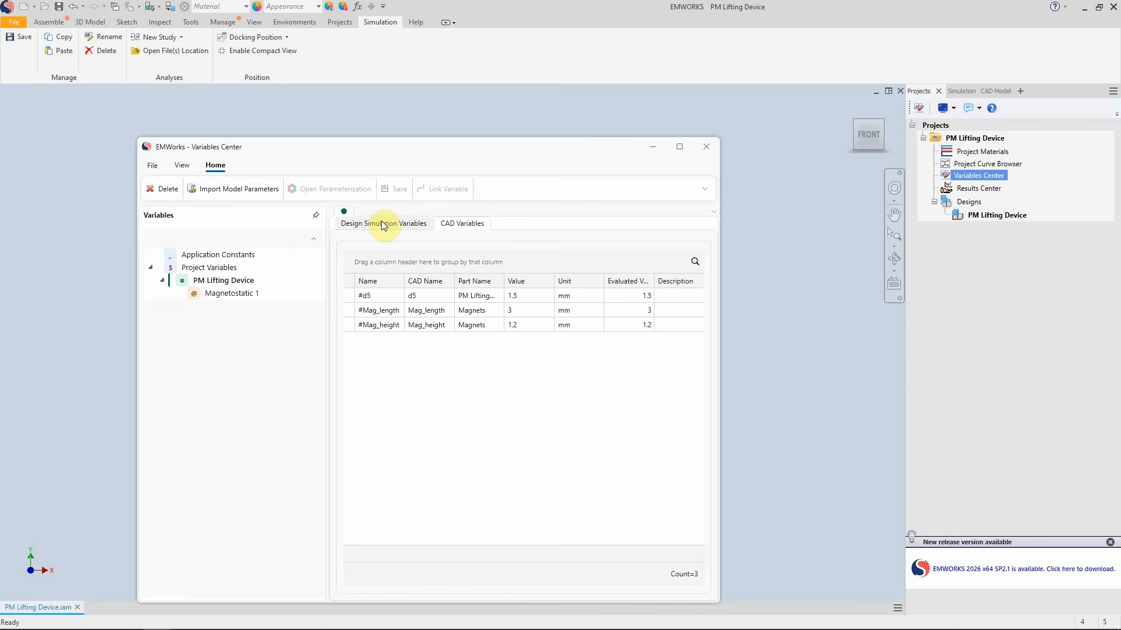
{"action": "left_click", "coordinate": [225, 192]}
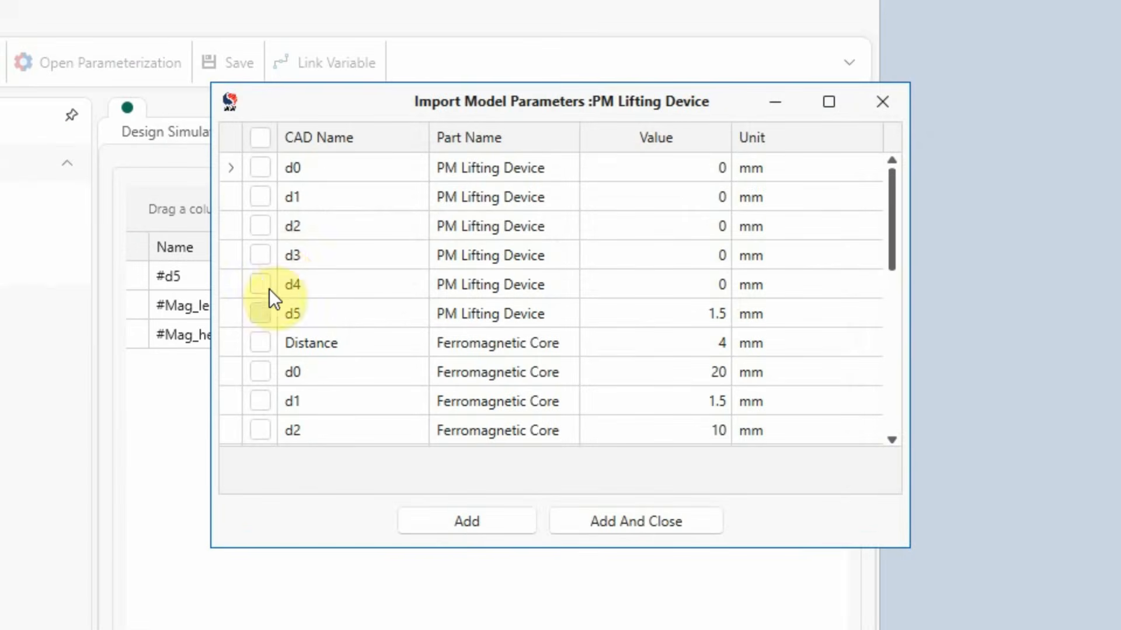
{"action": "scroll", "coordinate": [269, 295], "scroll_direction": "down", "scroll_amount": 3}
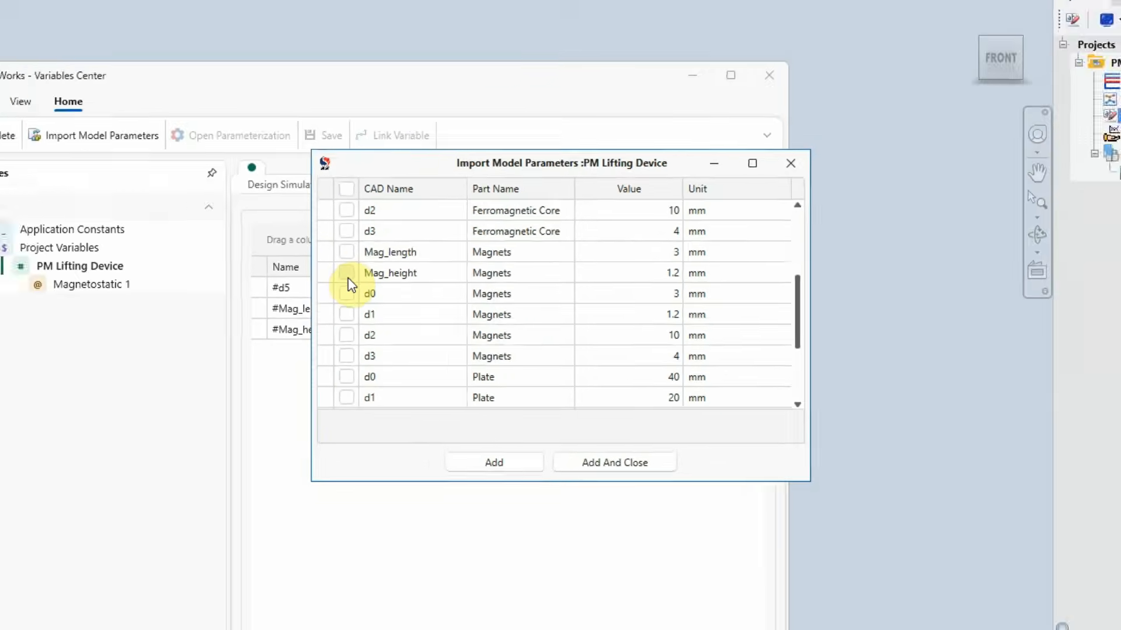
{"action": "left_click", "coordinate": [260, 255]}
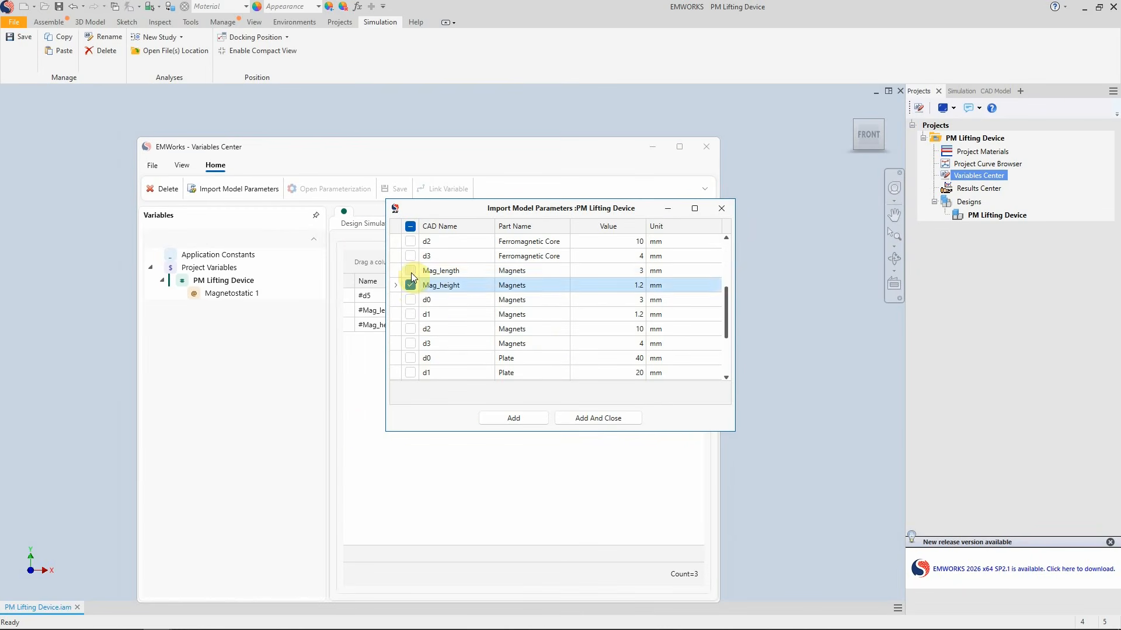
{"action": "left_click", "coordinate": [401, 268]}
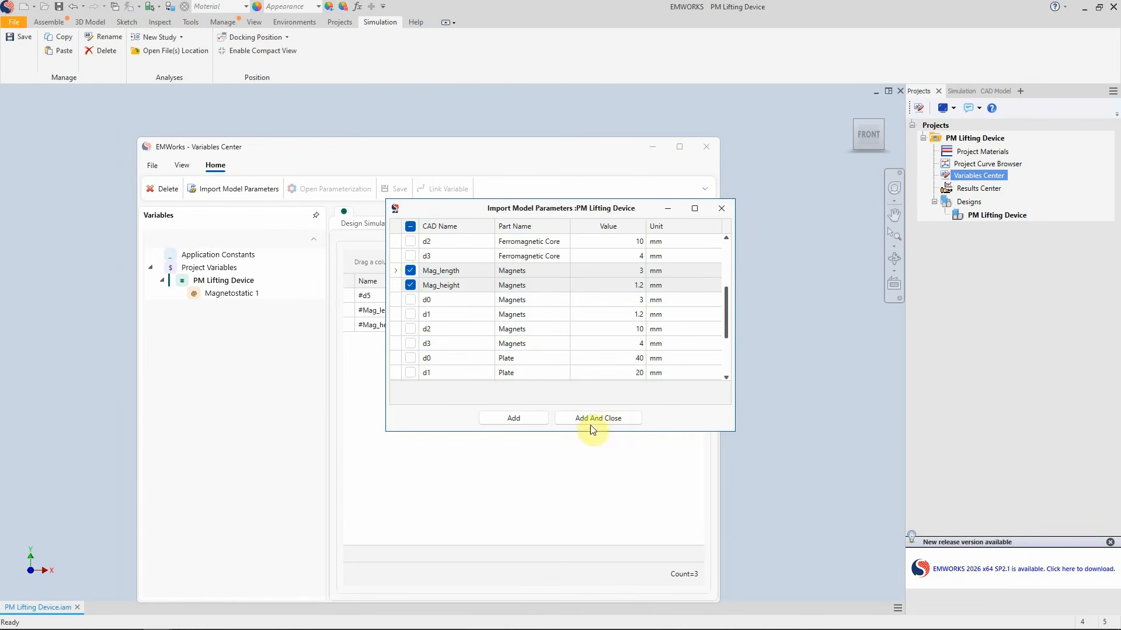
{"action": "left_click", "coordinate": [723, 209]}
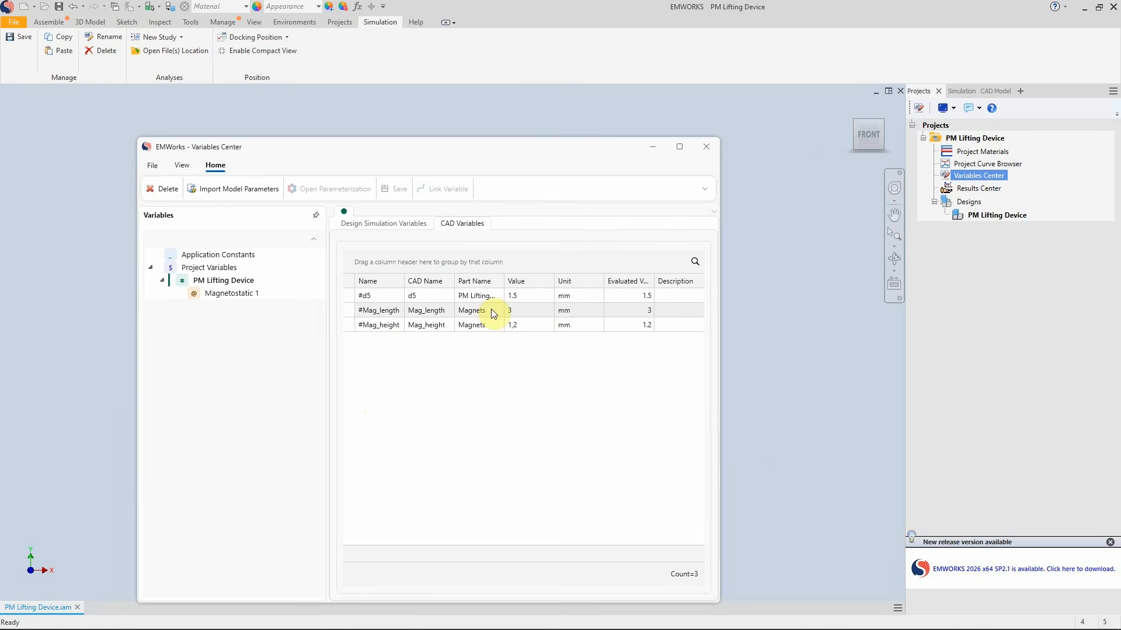
Review the project's global variables, then close the Variables Center and save the changes
{"action": "left_click", "coordinate": [210, 268]}
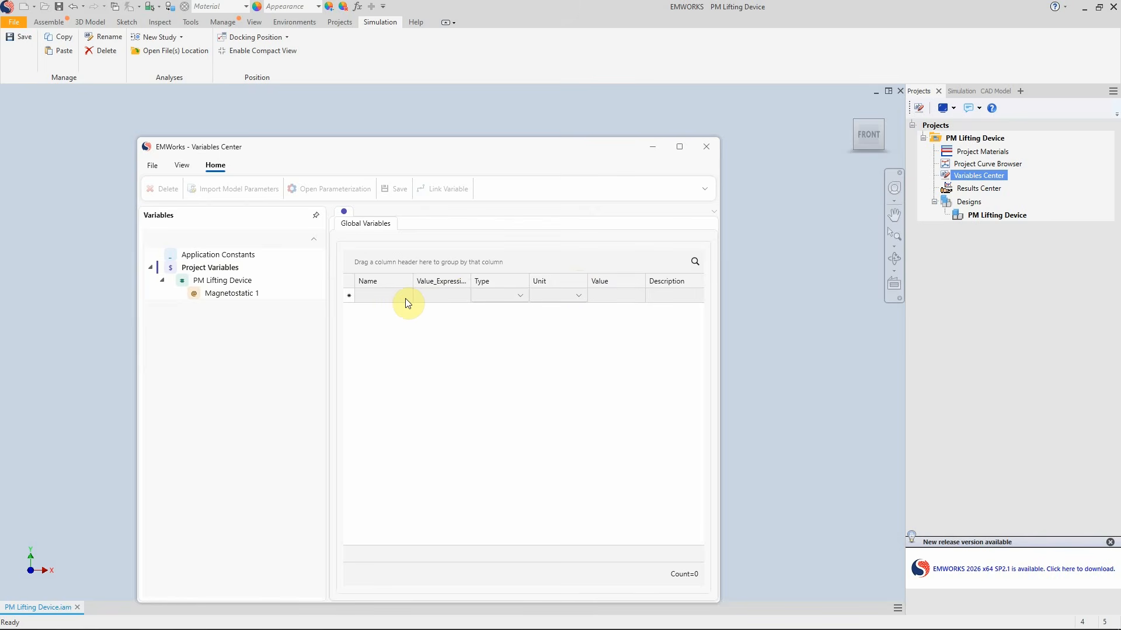
{"action": "left_click", "coordinate": [706, 147]}
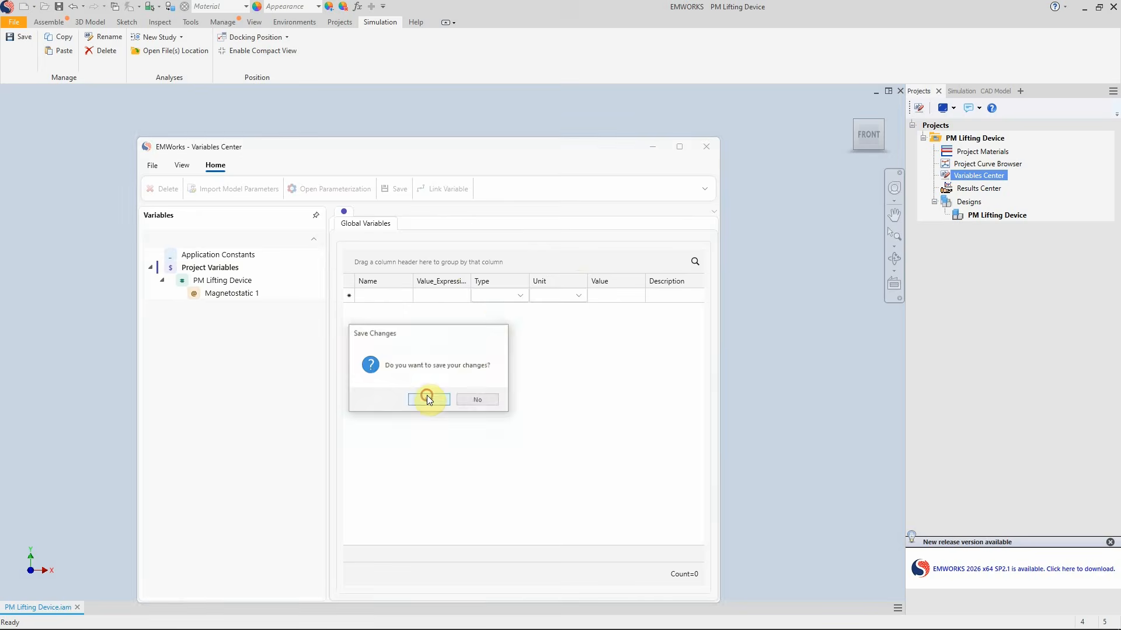
{"action": "left_click", "coordinate": [427, 397]}
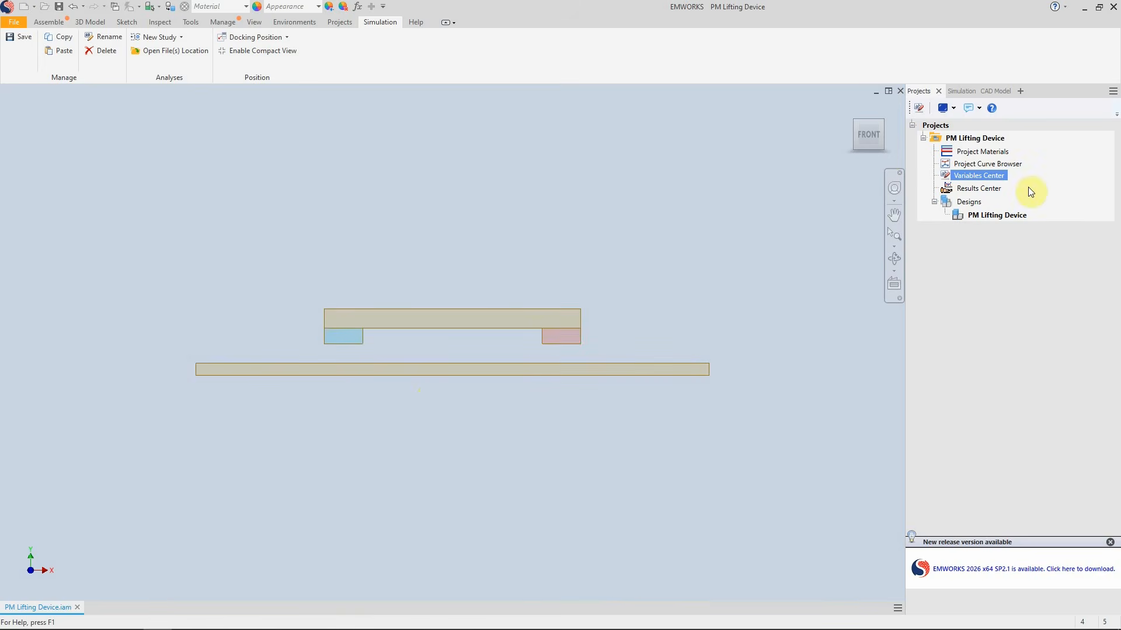
Open the Magnet_dimension_variation parameterization of Magnetostatic 1 and run all its scenarios
{"action": "left_click", "coordinate": [960, 92]}
{"action": "left_click", "coordinate": [971, 127]}
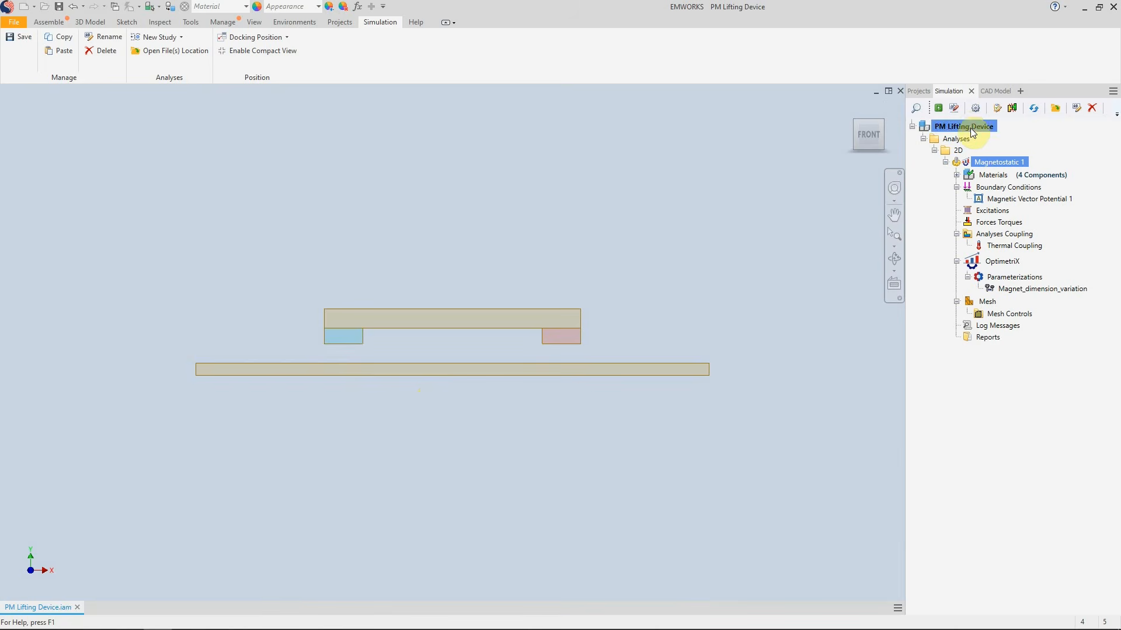
{"action": "left_click", "coordinate": [983, 163]}
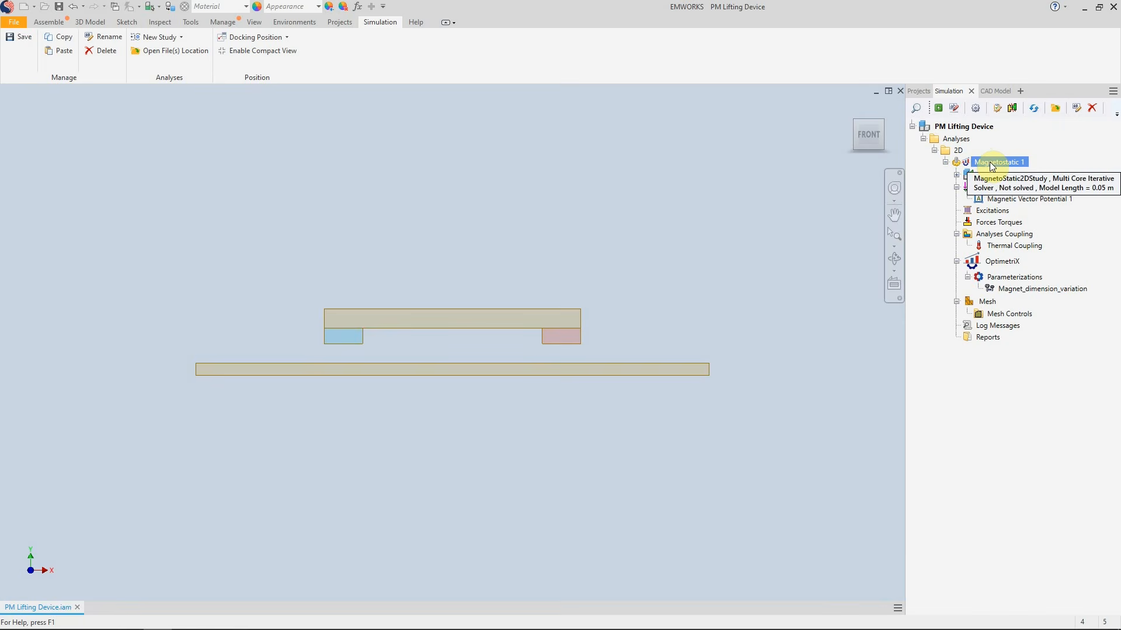
{"action": "right_click", "coordinate": [1023, 290]}
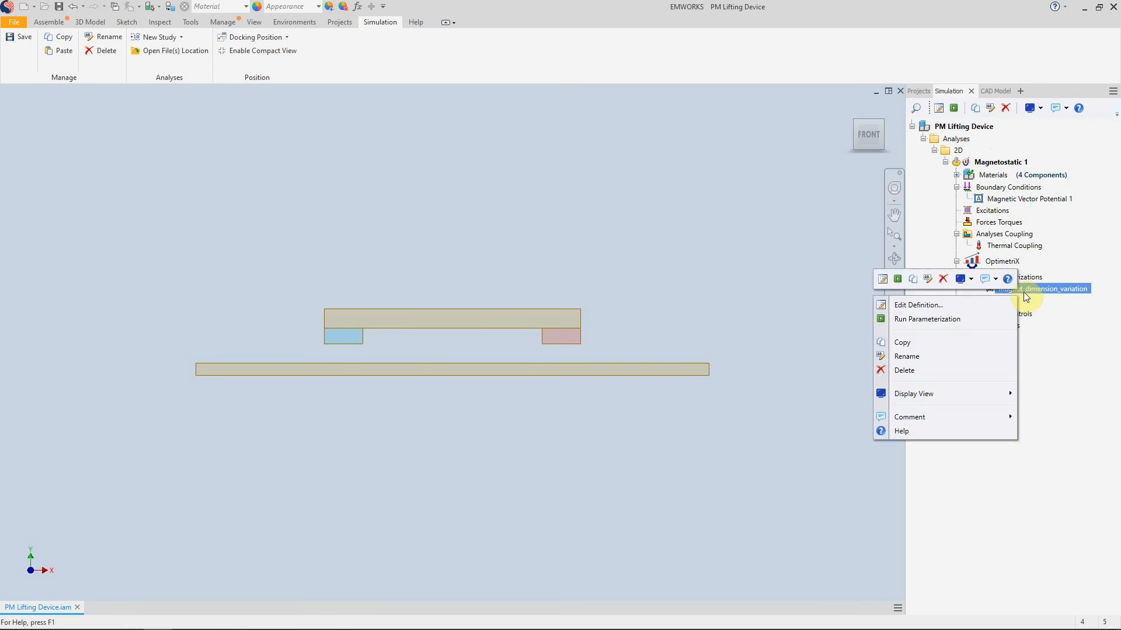
{"action": "left_click", "coordinate": [940, 304]}
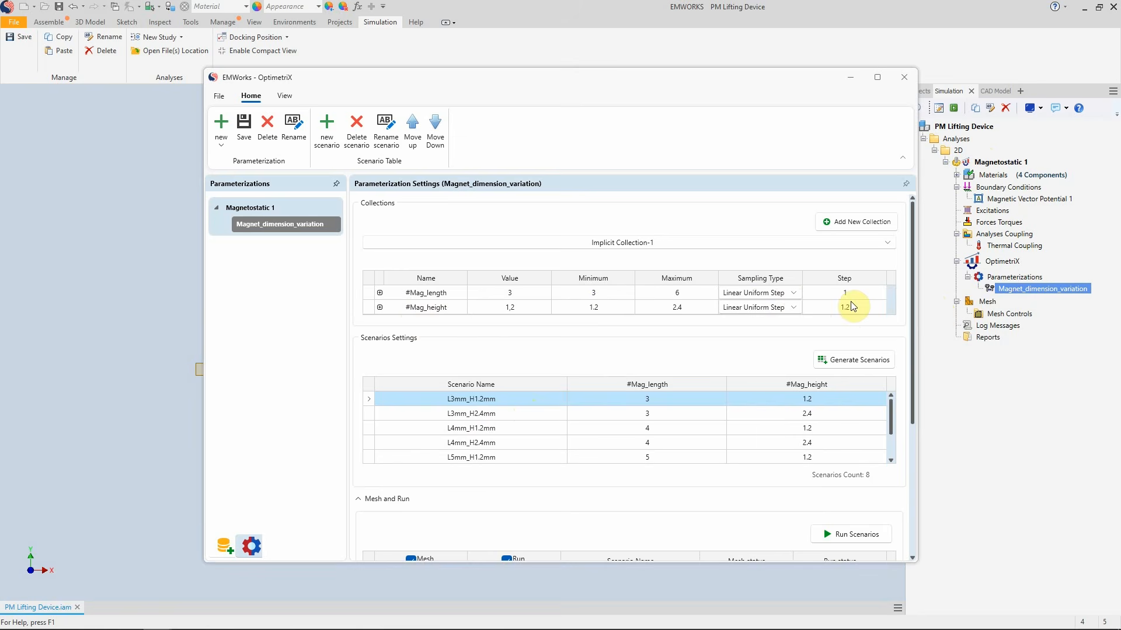
{"action": "scroll", "coordinate": [851, 301], "scroll_direction": "down", "scroll_amount": 1}
{"action": "scroll", "coordinate": [833, 389], "scroll_direction": "down", "scroll_amount": 2}
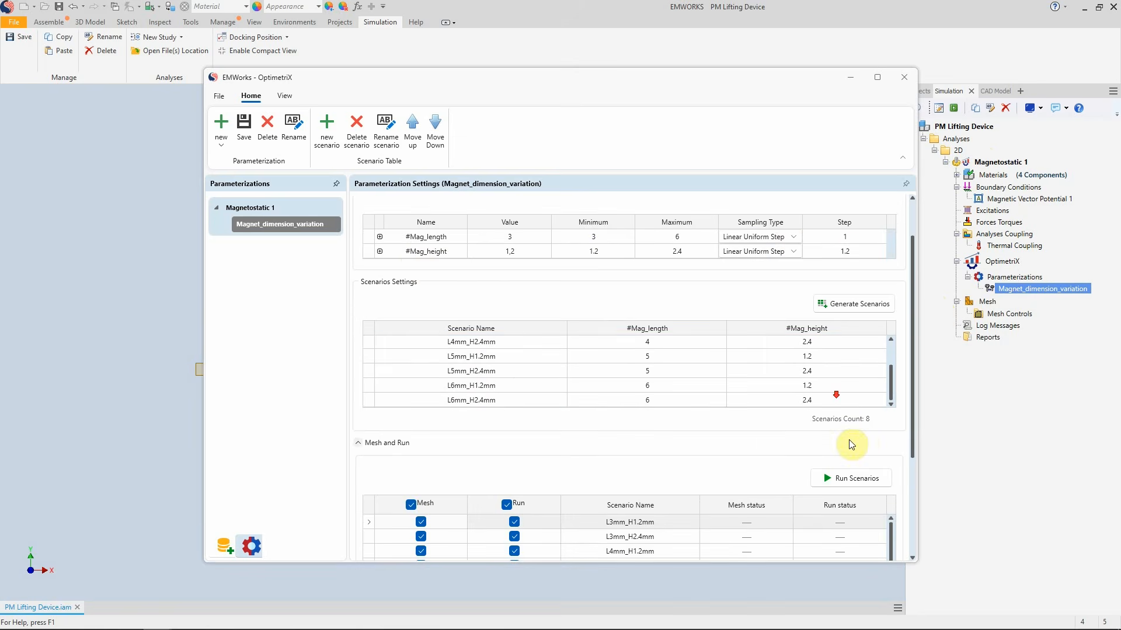
{"action": "left_click_drag", "start_coordinate": [914, 437], "coordinate": [913, 535]}
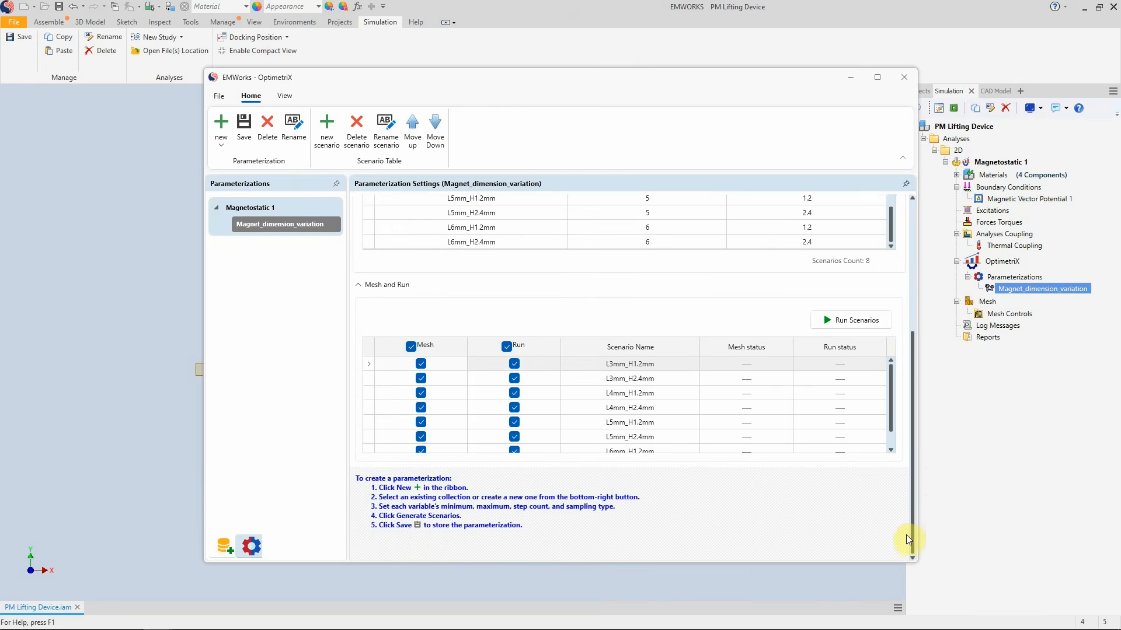
{"action": "scroll", "coordinate": [676, 408], "scroll_direction": "up", "scroll_amount": 1}
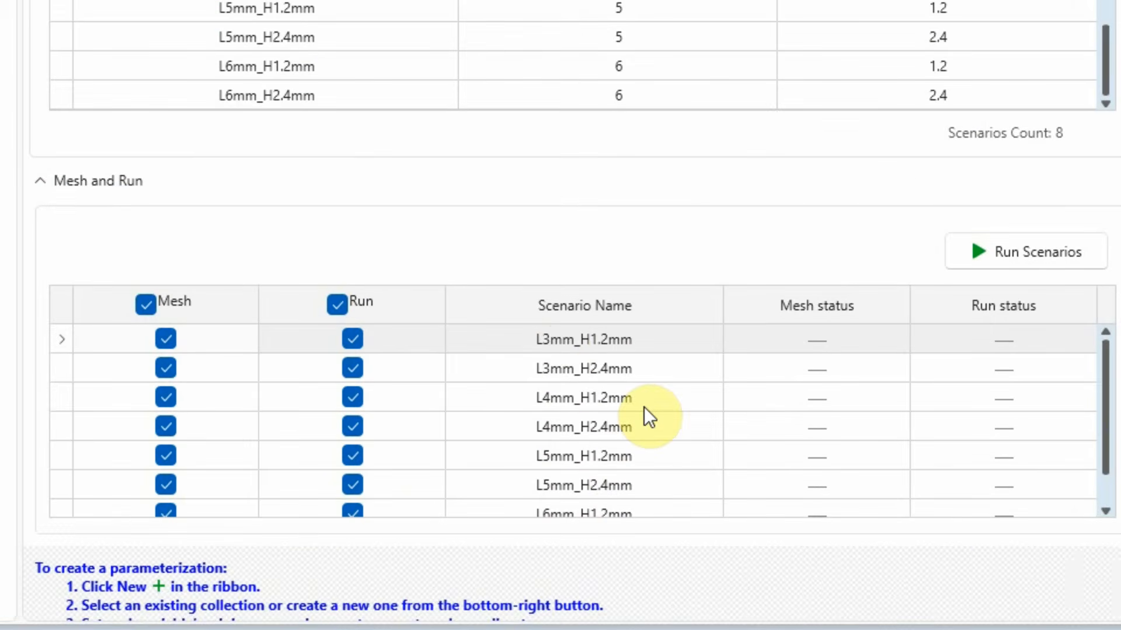
{"action": "left_click", "coordinate": [1031, 260]}
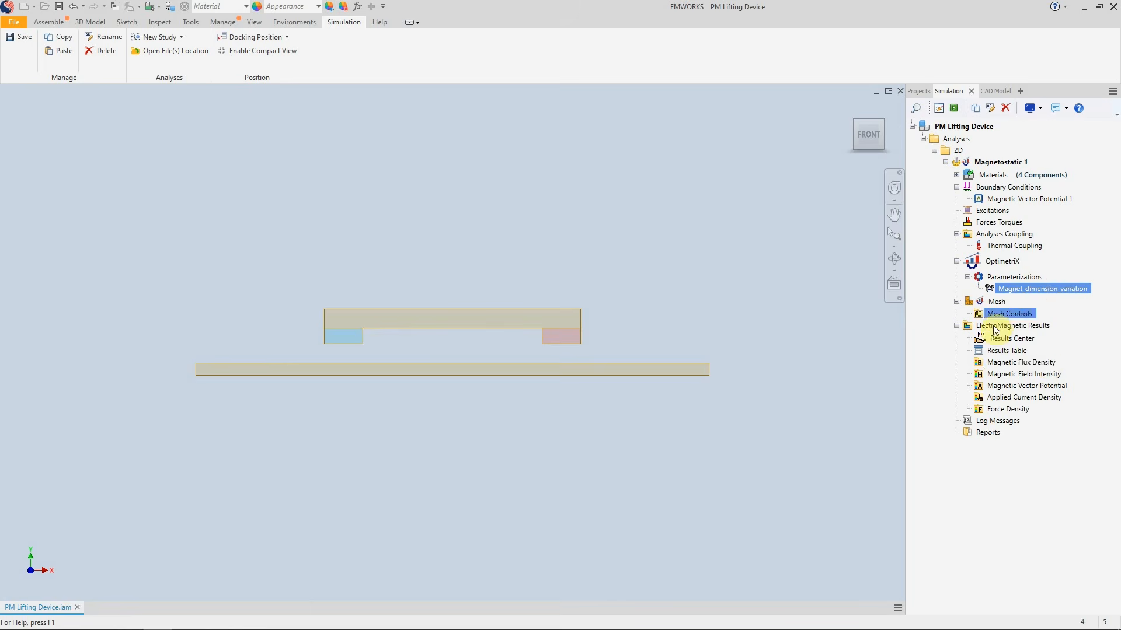
Create a Magnetic Flux Density 2D fringe plot without clipping and show the Magnet_dimension_variation scenario L6mm_H2.4mm
{"action": "right_click", "coordinate": [997, 362]}
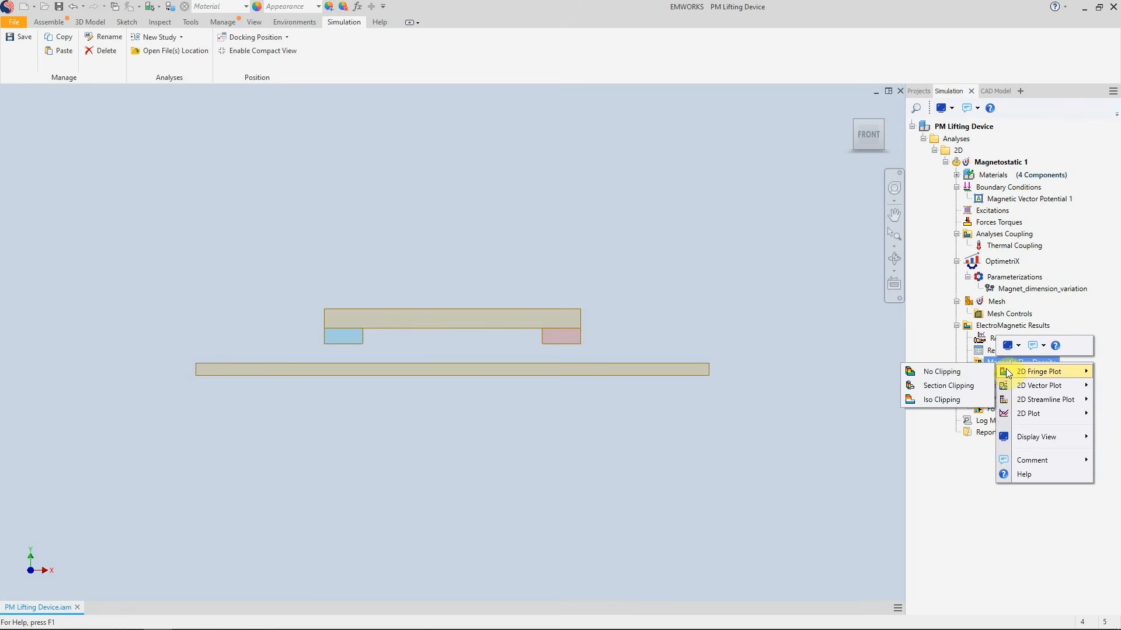
{"action": "left_click", "coordinate": [965, 371]}
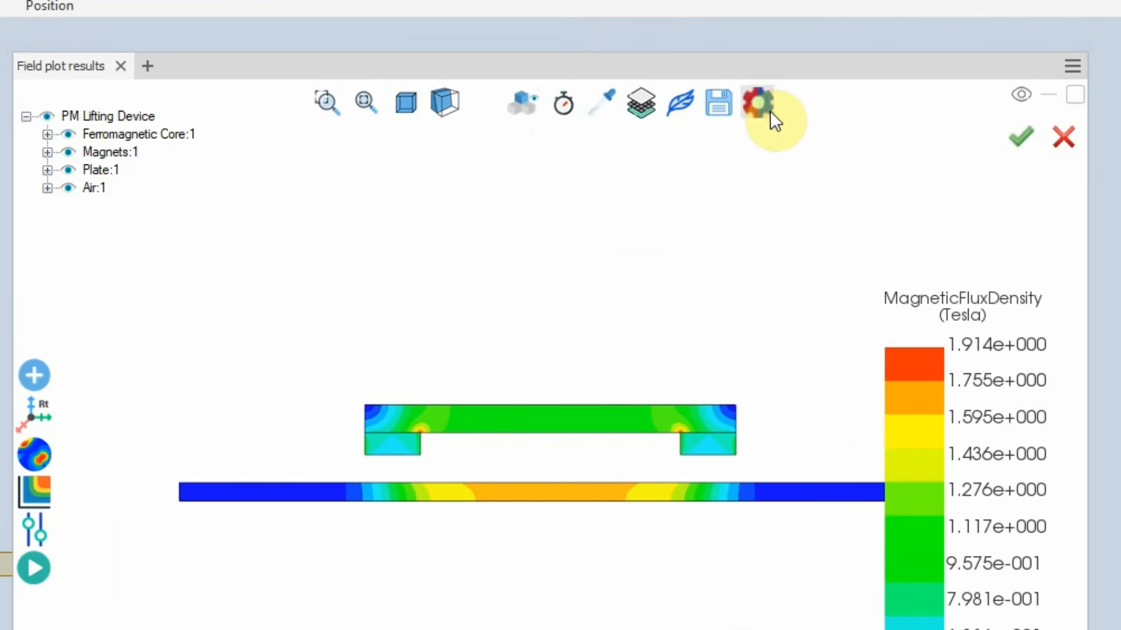
{"action": "left_click", "coordinate": [768, 112]}
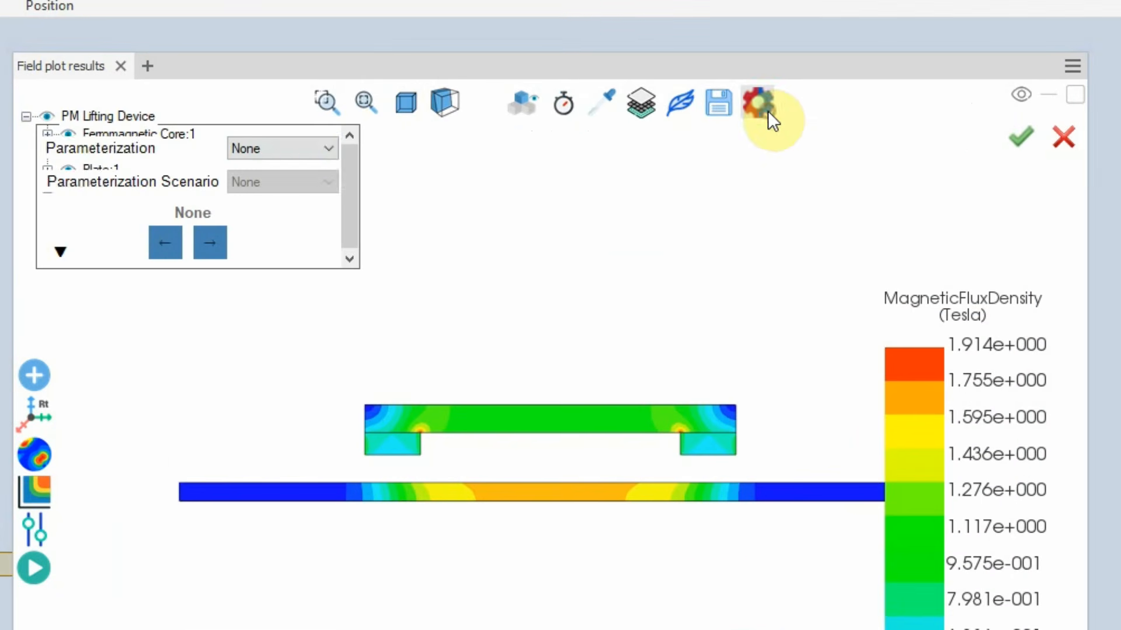
{"action": "left_click", "coordinate": [321, 150]}
{"action": "left_click", "coordinate": [313, 183]}
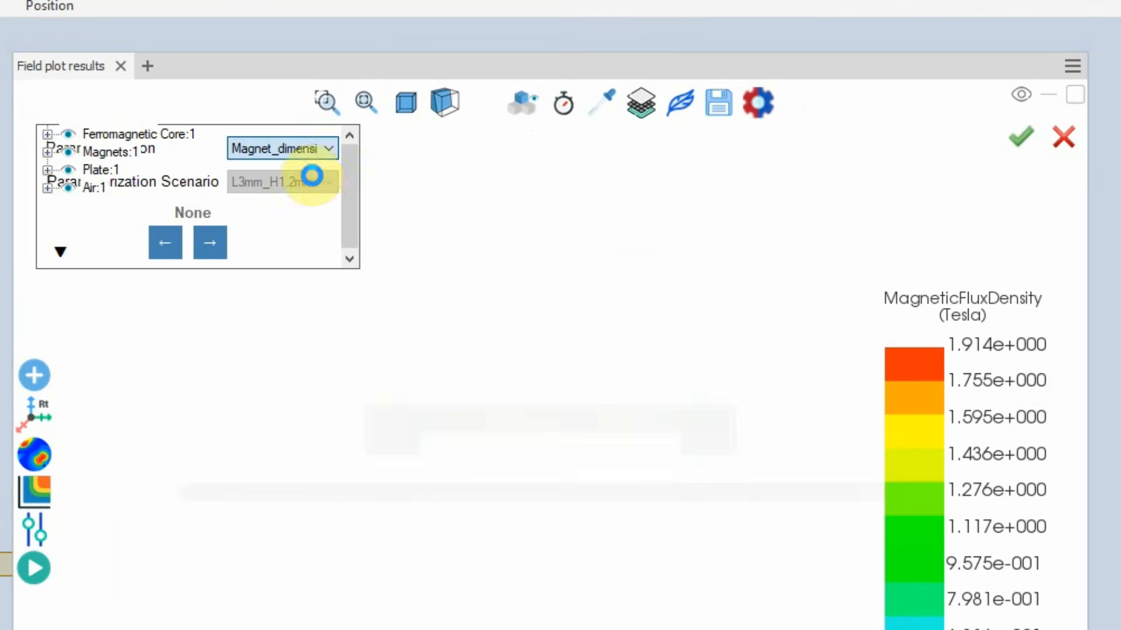
{"action": "left_click", "coordinate": [330, 182]}
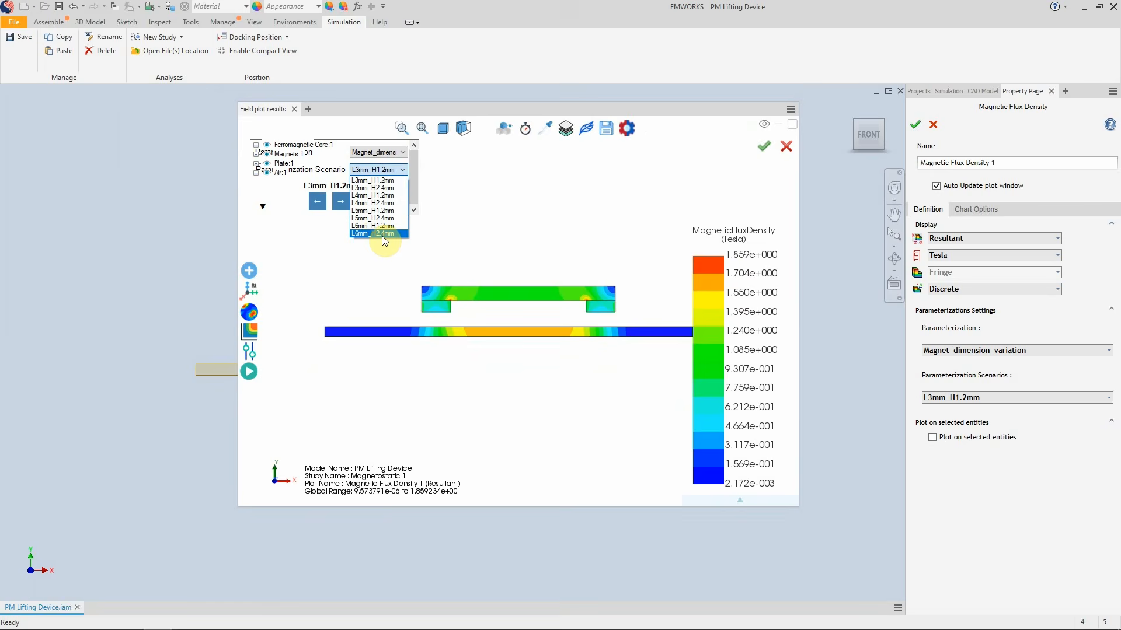
{"action": "left_click", "coordinate": [384, 236]}
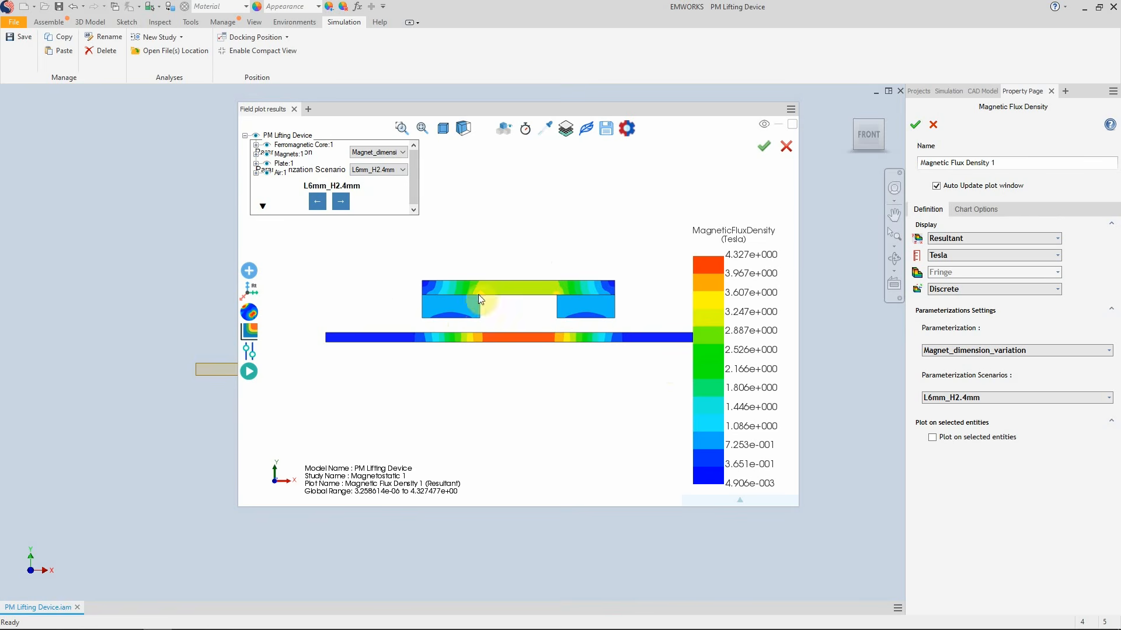
Switch the flux density plot to the L4mm_H1.2mm scenario of Magnet_dimension_variation
{"action": "left_click", "coordinate": [379, 171]}
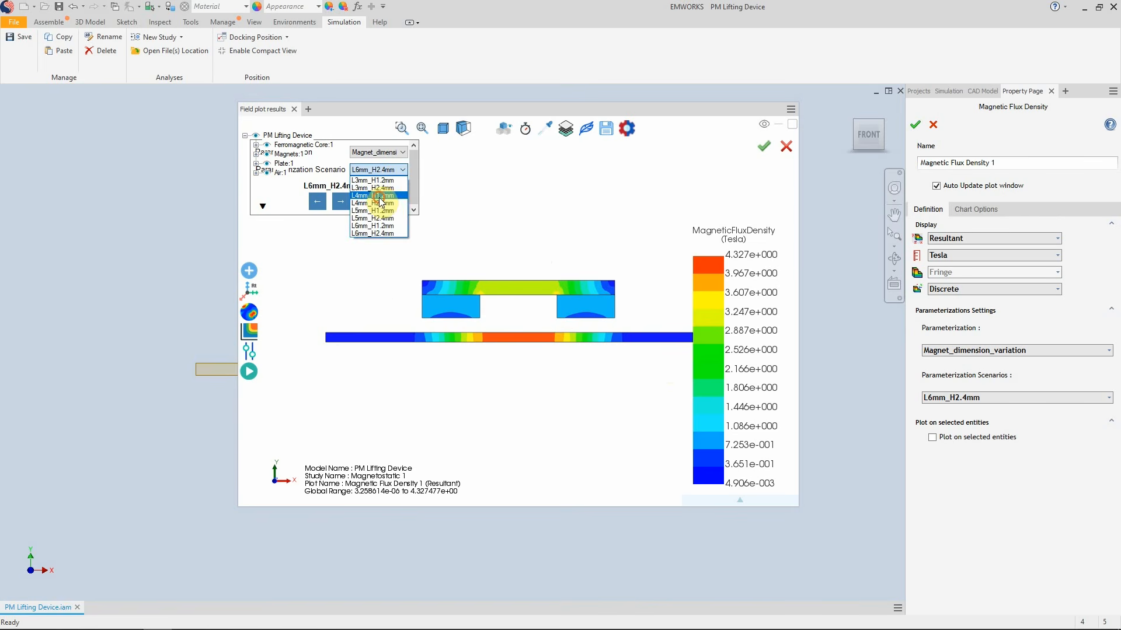
{"action": "left_click", "coordinate": [377, 194]}
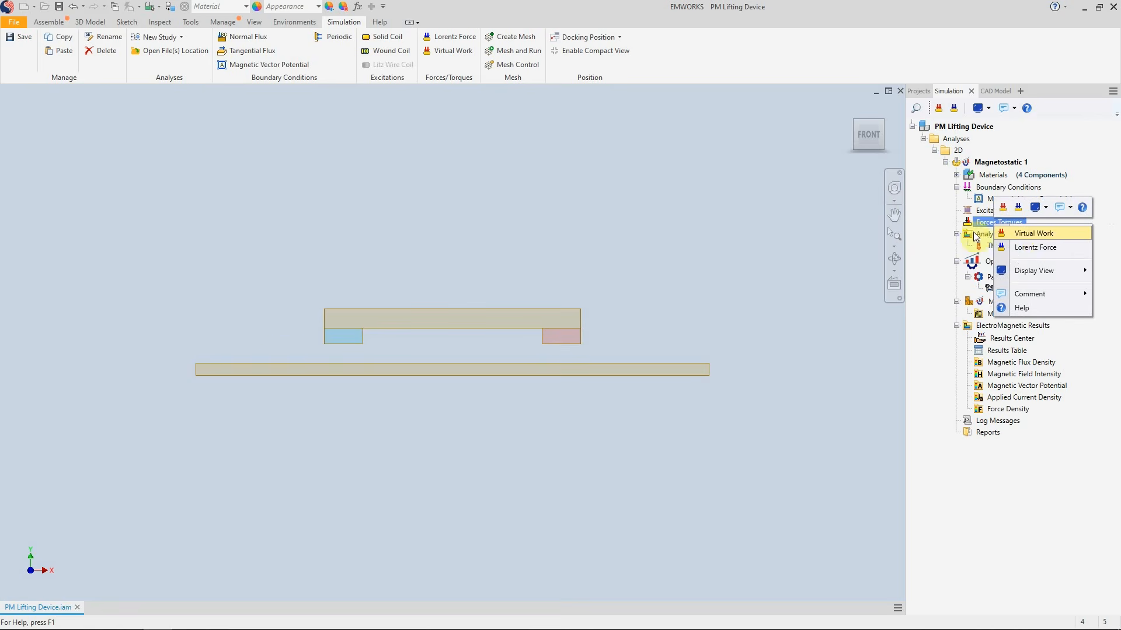
{"action": "left_click", "coordinate": [1034, 241]}
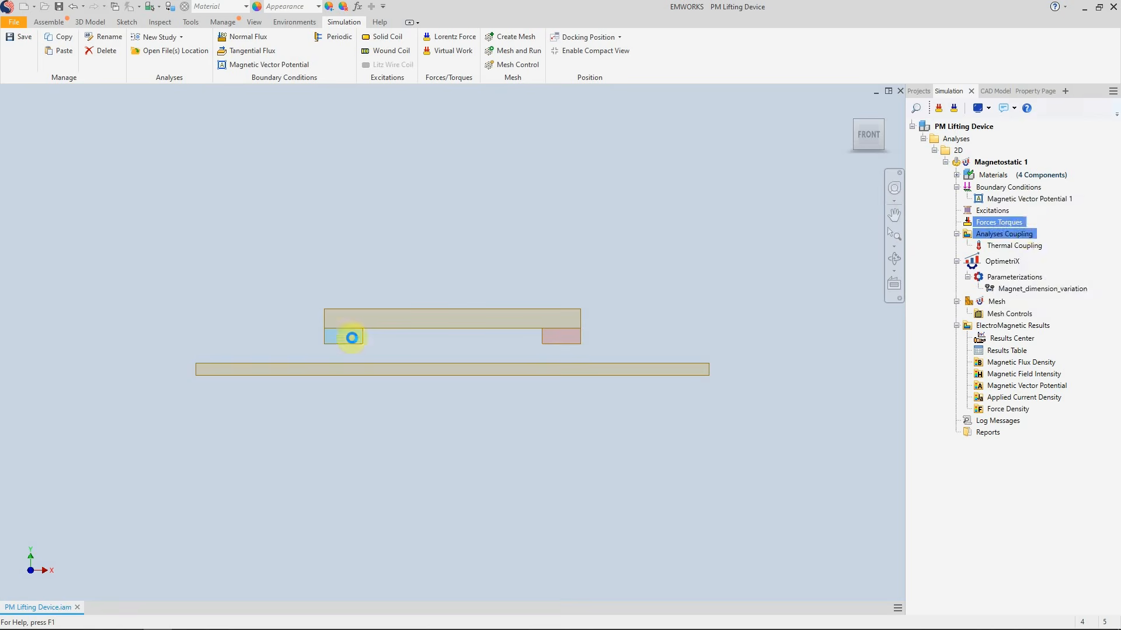
Select the plate face for the Virtual Work force calculation and confirm the definition
{"action": "left_click", "coordinate": [586, 373]}
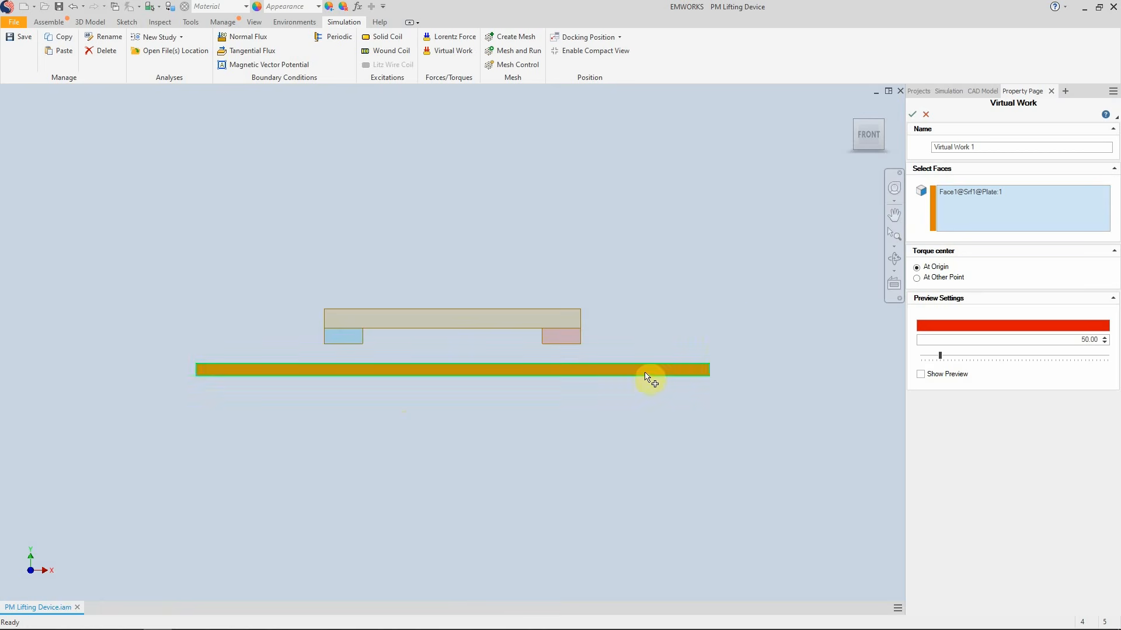
{"action": "left_click", "coordinate": [913, 113]}
{"action": "left_click", "coordinate": [914, 115]}
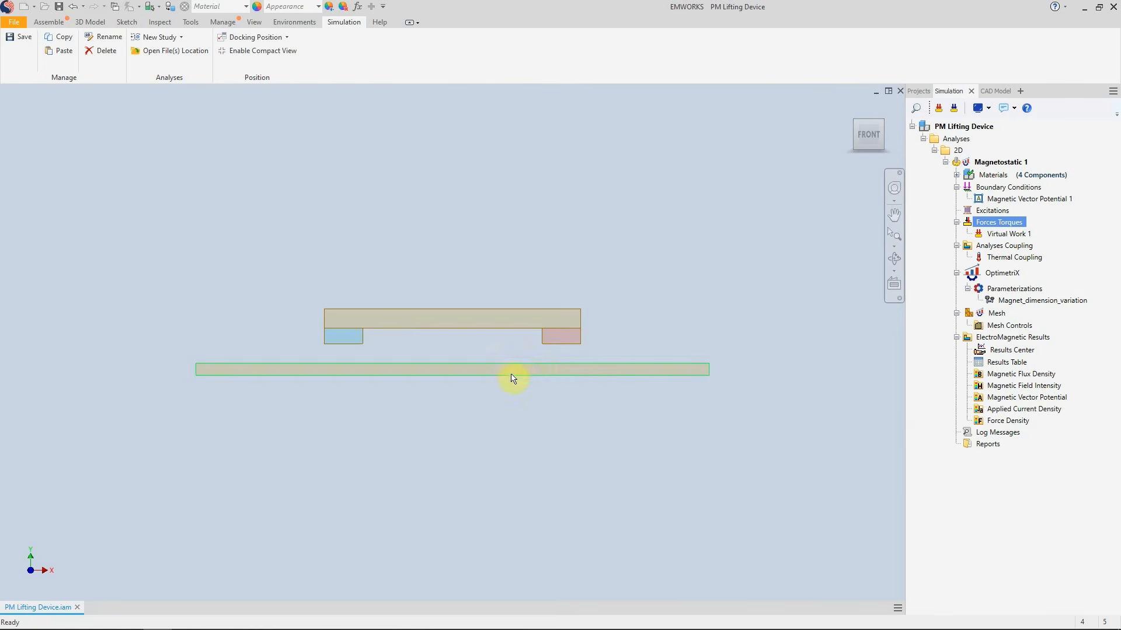
Open the Results Center of the Magnetostatic 1 study
{"action": "left_click", "coordinate": [983, 422]}
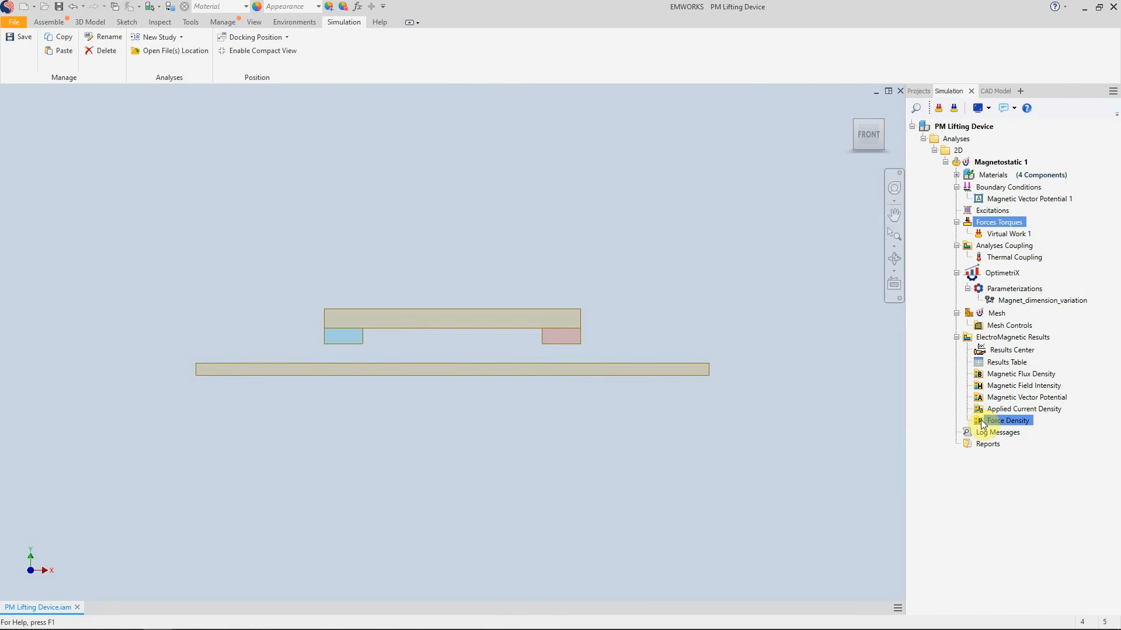
{"action": "left_click", "coordinate": [1016, 303]}
{"action": "left_click", "coordinate": [1003, 350]}
{"action": "left_click", "coordinate": [1001, 350]}
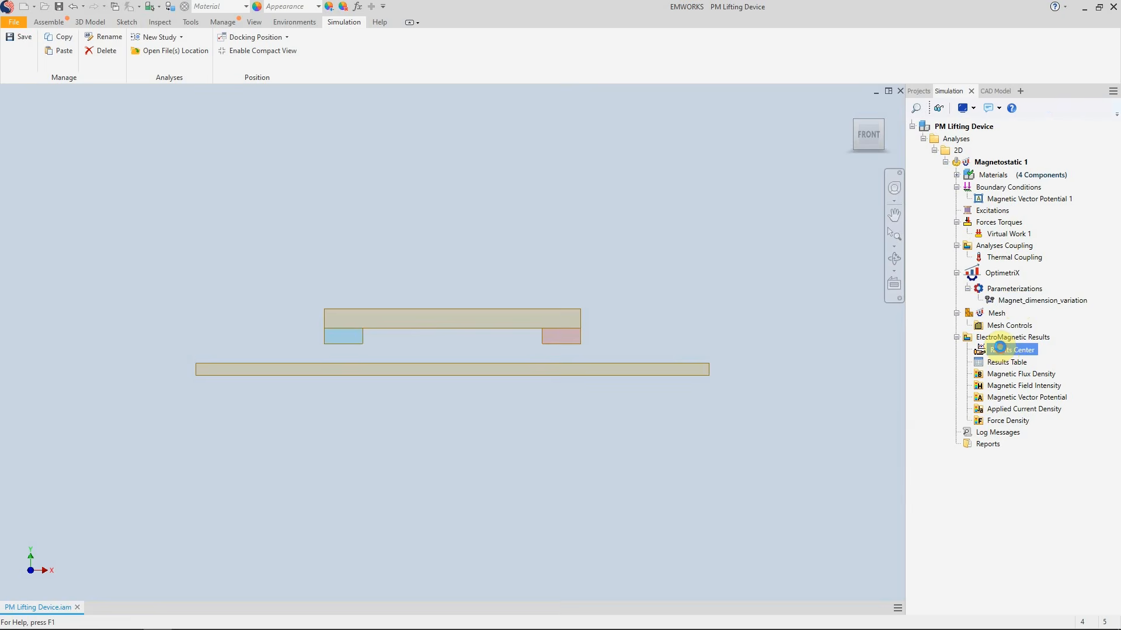
{"action": "double_click", "coordinate": [1000, 349]}
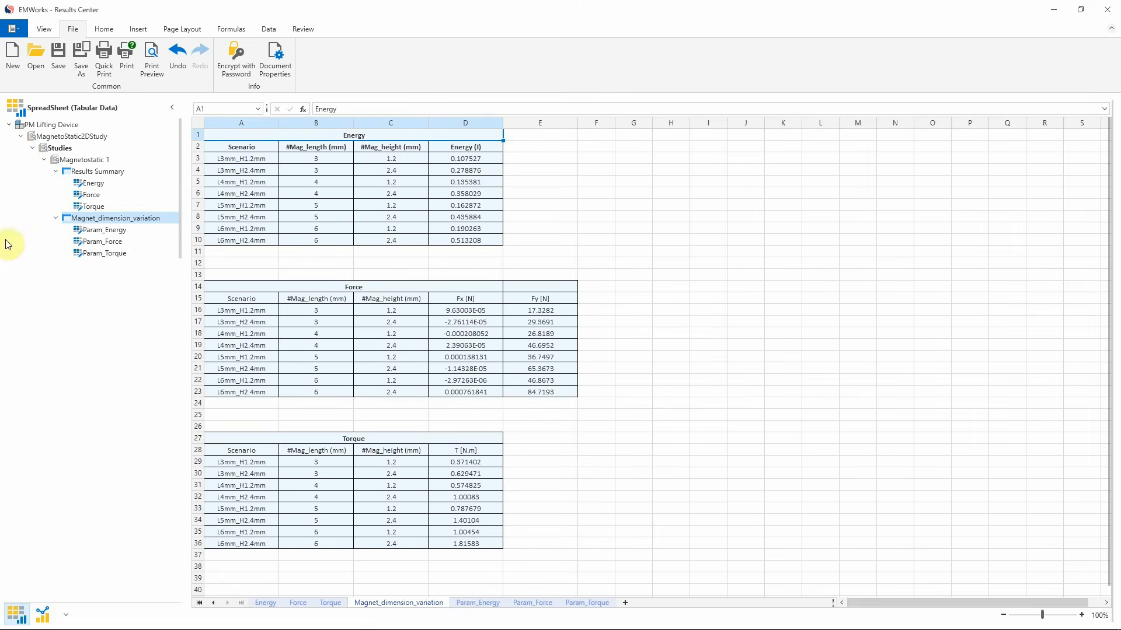
Open the Param_Force sheet of the Magnet_dimension_variation results
{"action": "left_click", "coordinate": [99, 242]}
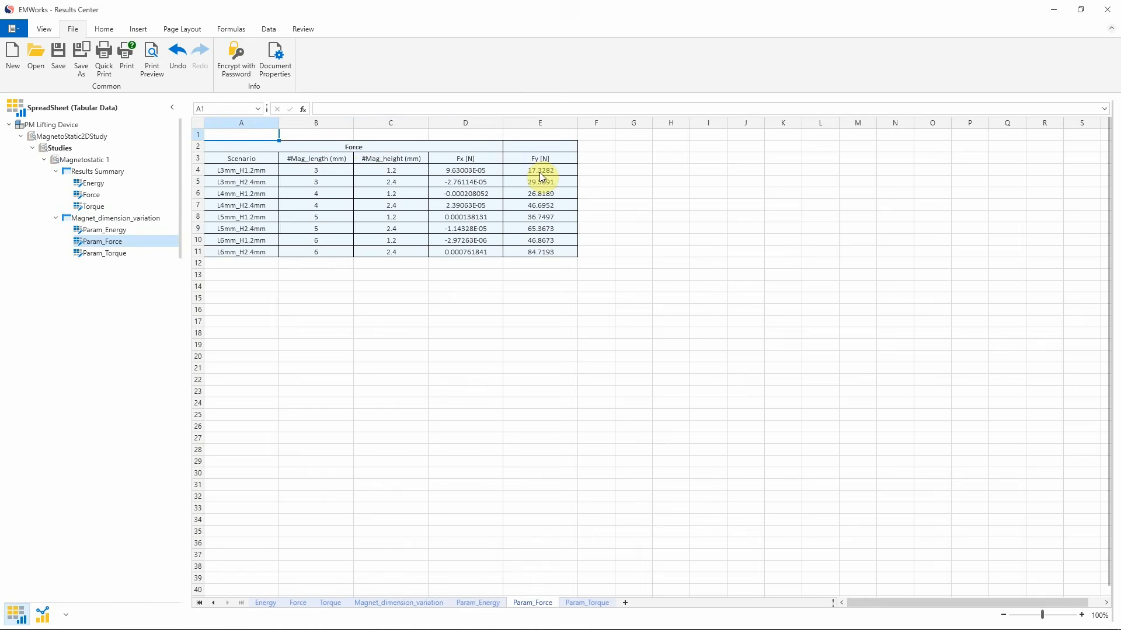
{"action": "left_click", "coordinate": [745, 299]}
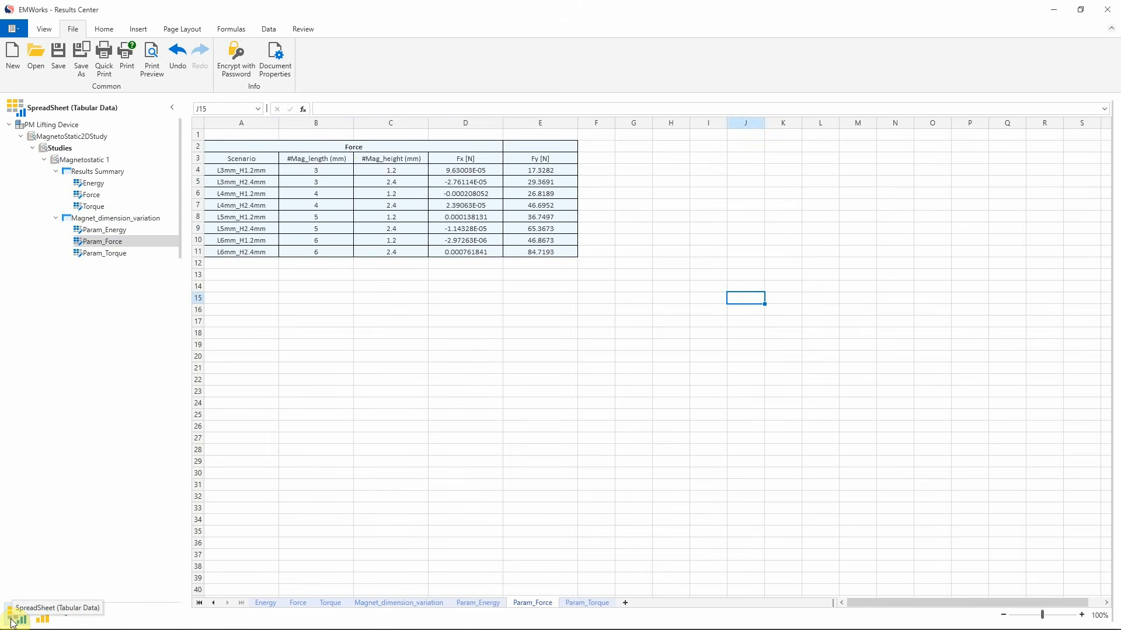
{"action": "left_click", "coordinate": [670, 240]}
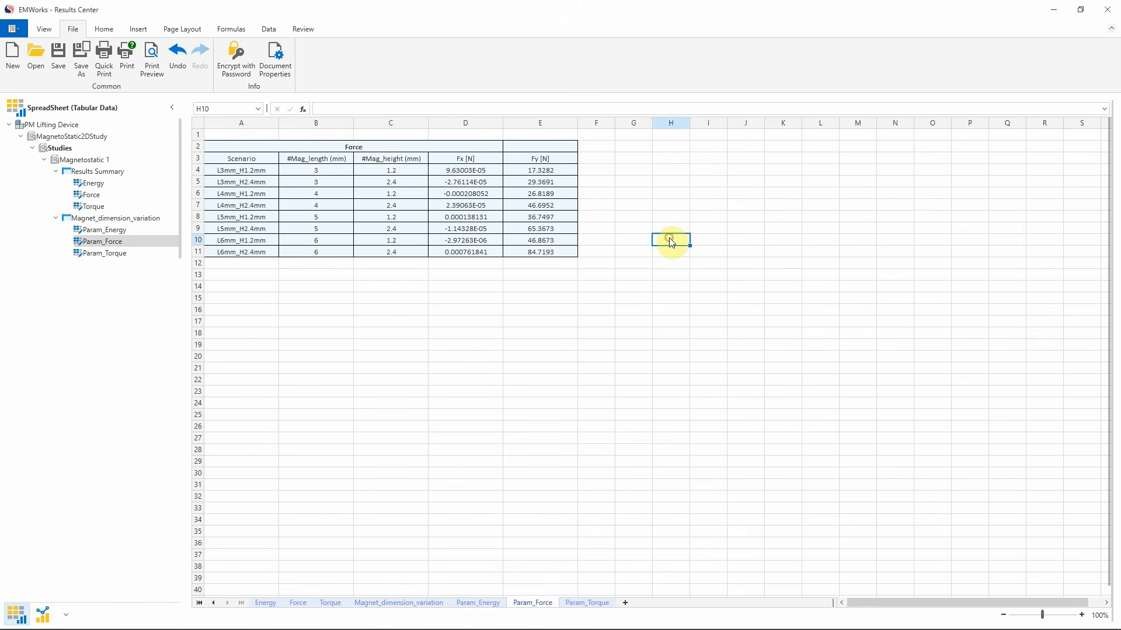
Enter =max(E4:E11) in cell G2 to get the largest Fy force
{"action": "double_click", "coordinate": [635, 147]}
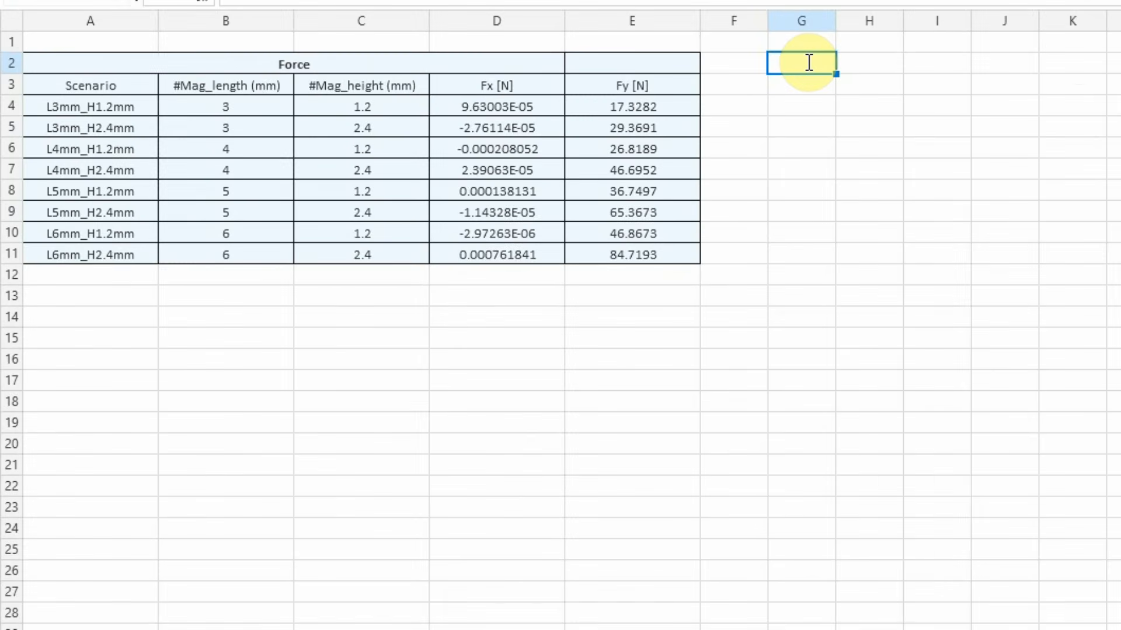
{"action": "type", "text": "=ma"}
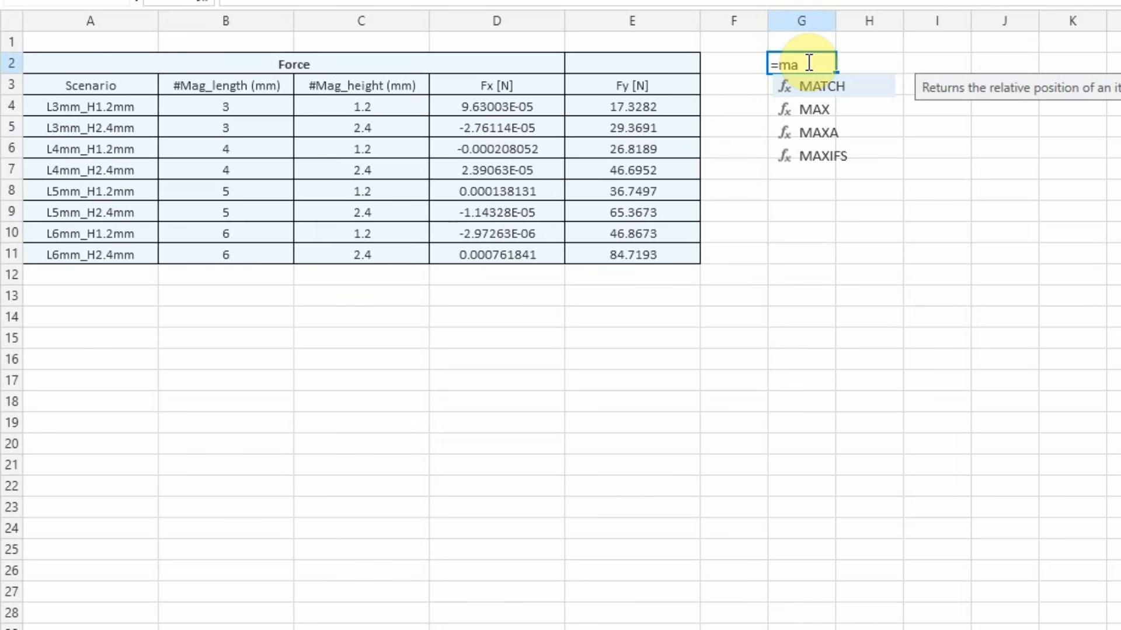
{"action": "type", "text": "x"}
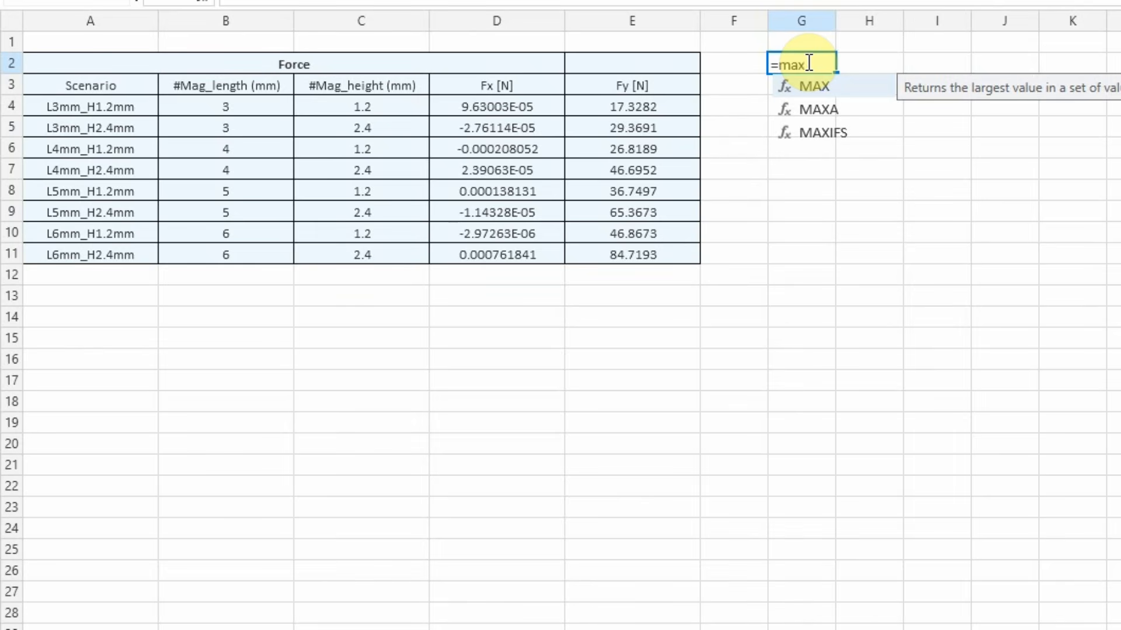
{"action": "type", "text": "("}
{"action": "left_click_drag", "start_coordinate": [634, 110], "coordinate": [632, 257]}
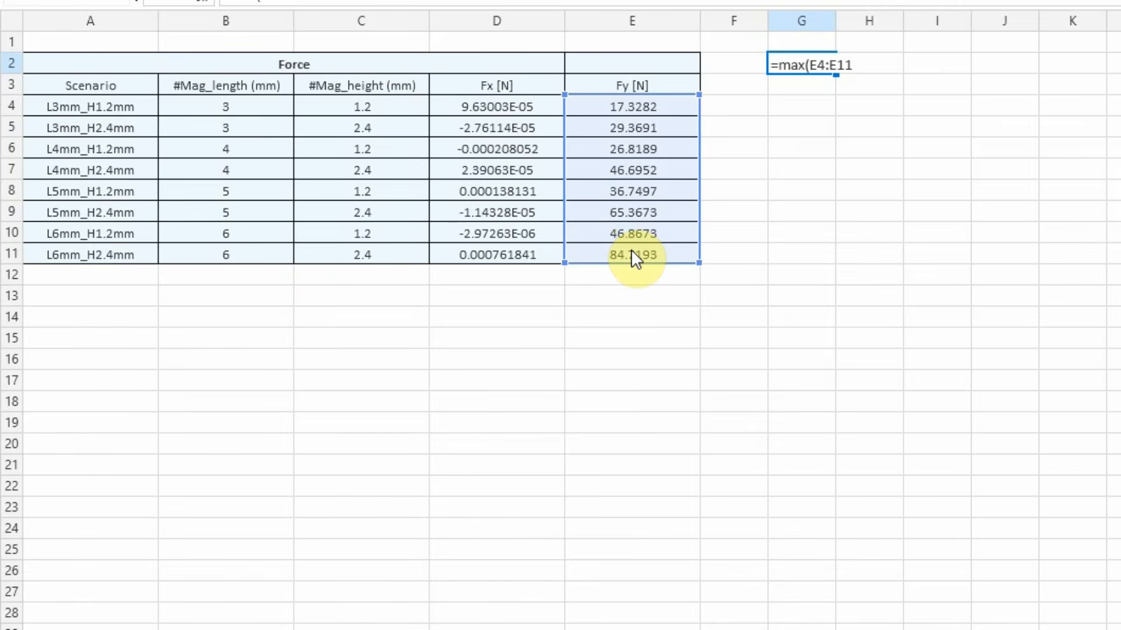
{"action": "key", "text": "Return"}
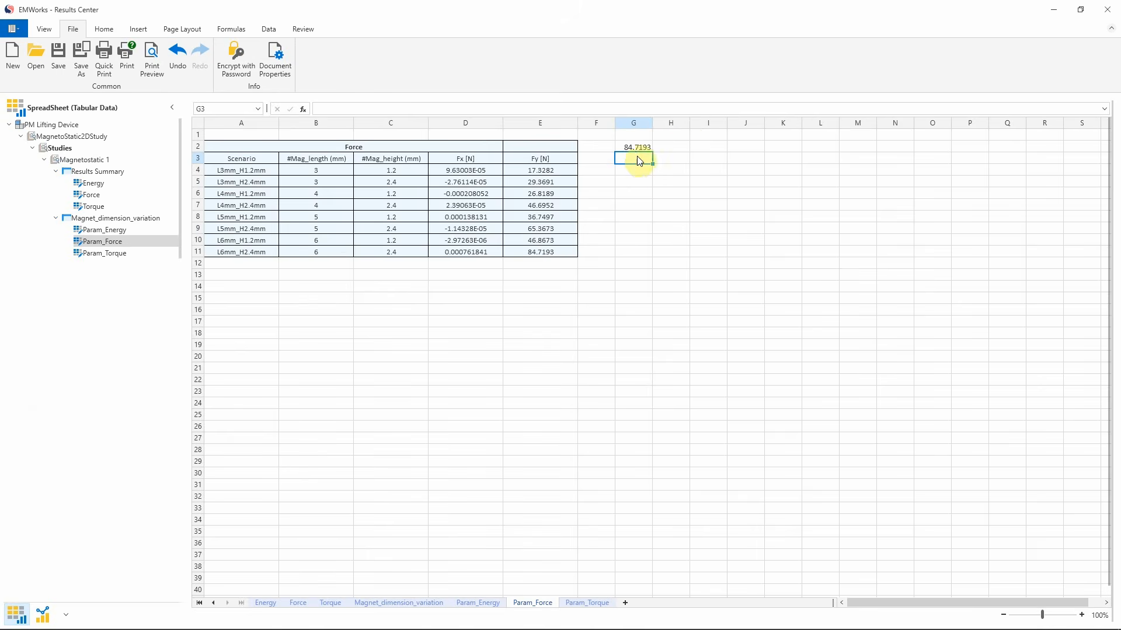
Enter =round(E4,1) in cell G4 and fill it down through row 11
{"action": "left_click", "coordinate": [636, 172]}
{"action": "type", "text": "="}
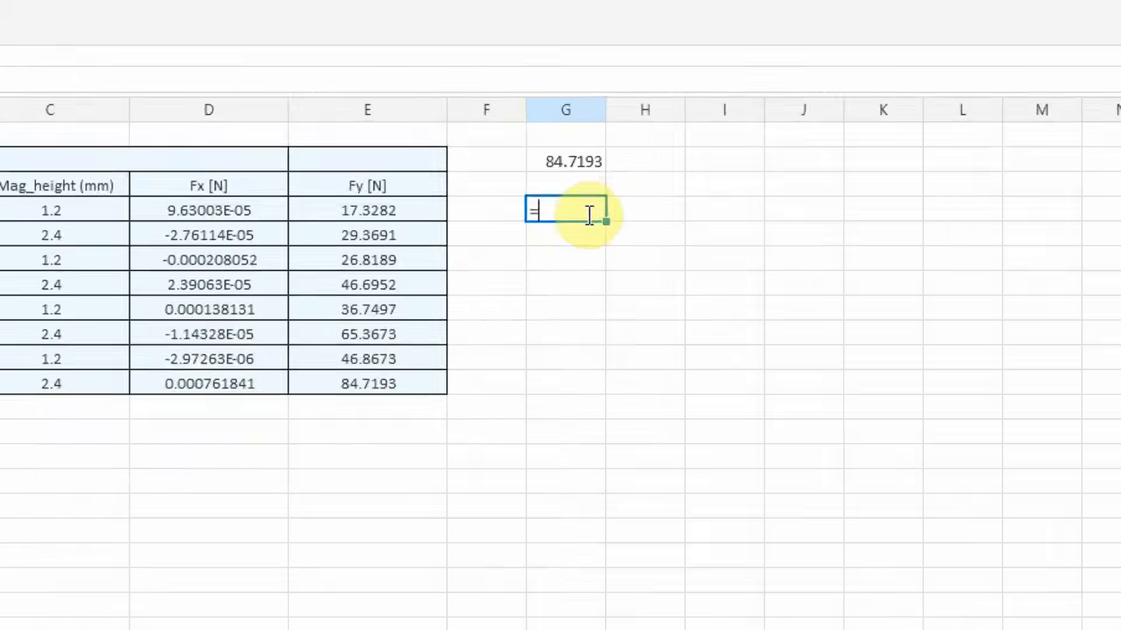
{"action": "type", "text": "rou"}
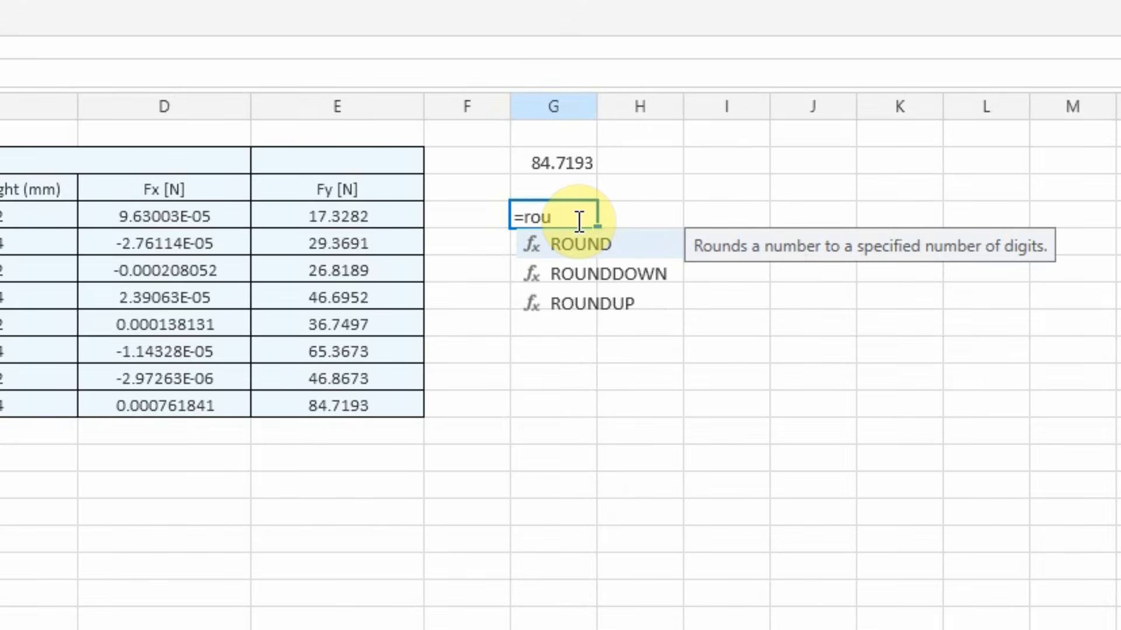
{"action": "type", "text": "nd("}
{"action": "left_click", "coordinate": [337, 210]}
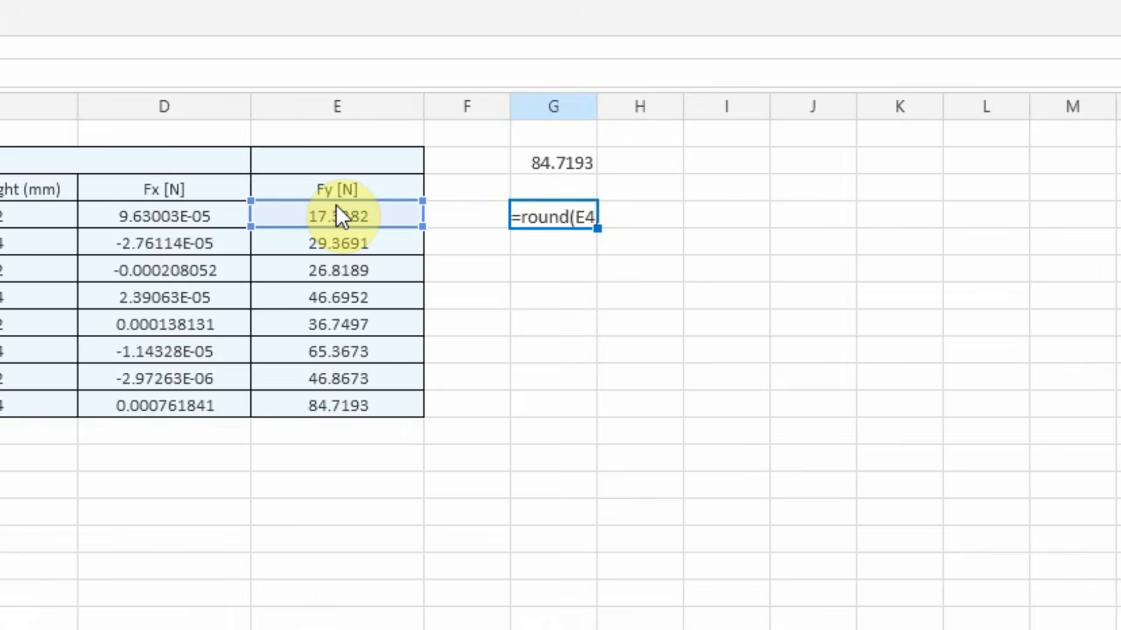
{"action": "type", "text": ",1"}
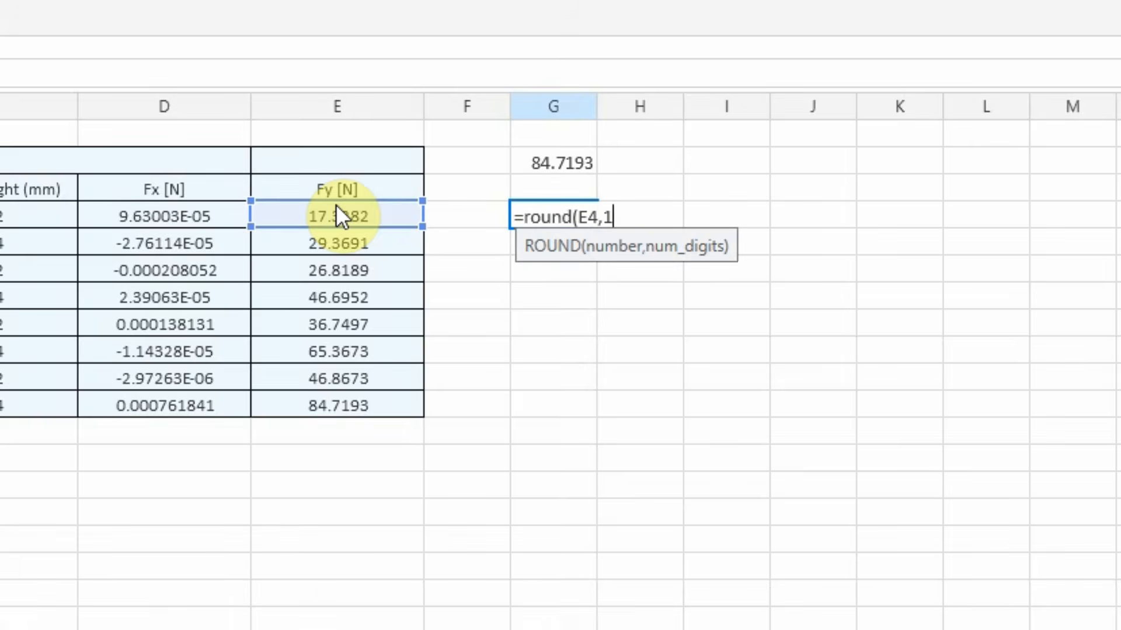
{"action": "type", "text": ")"}
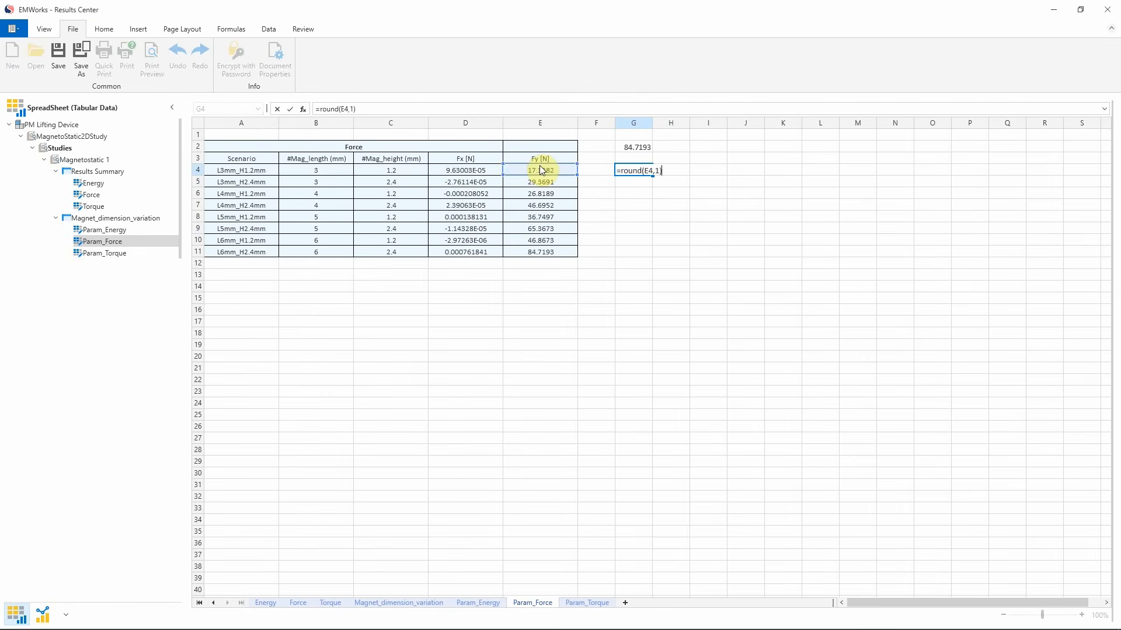
{"action": "key", "text": "Return"}
{"action": "left_click_drag", "start_coordinate": [635, 171], "coordinate": [641, 253]}
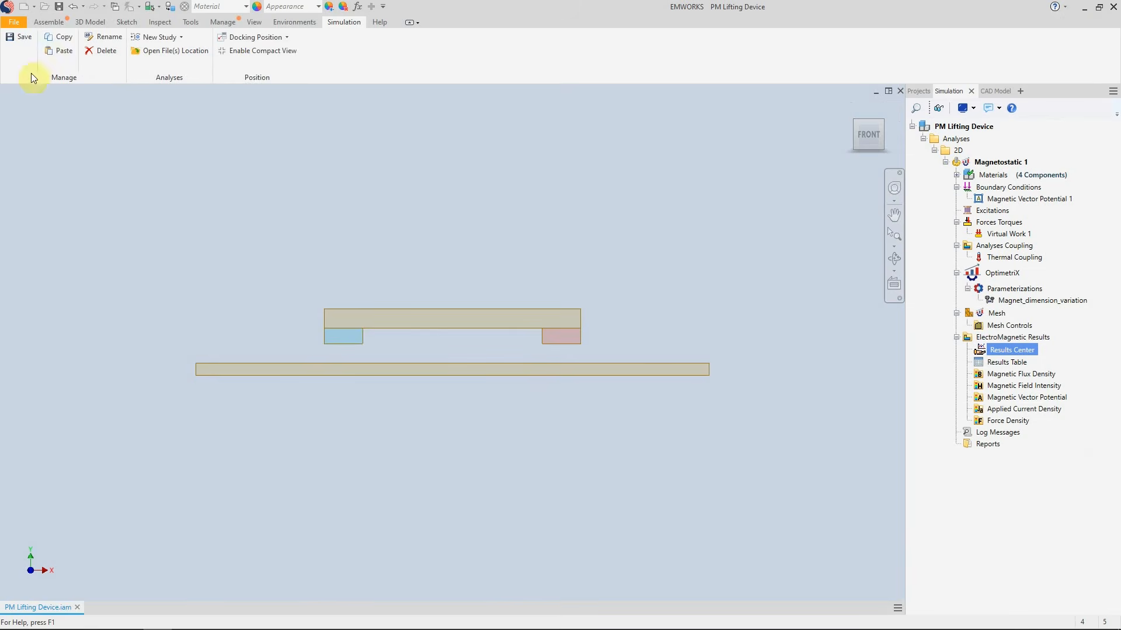
Open the Brushless DC Motor project from the Demos 2D Electric Motors folder
{"action": "left_click", "coordinate": [39, 23]}
{"action": "left_click", "coordinate": [14, 21]}
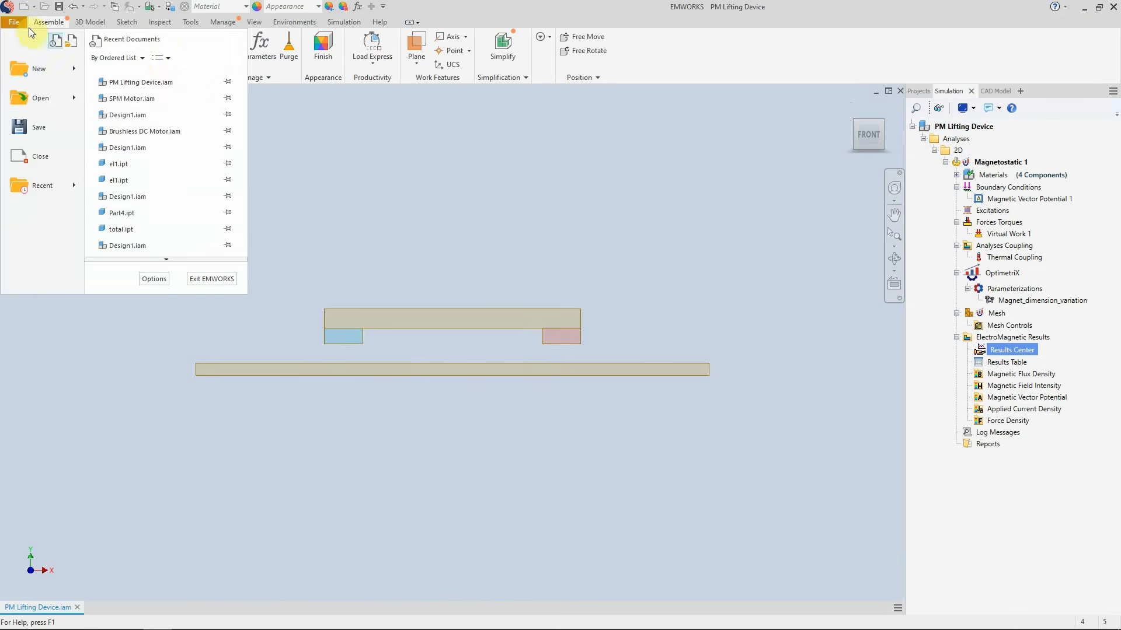
{"action": "left_click", "coordinate": [140, 77]}
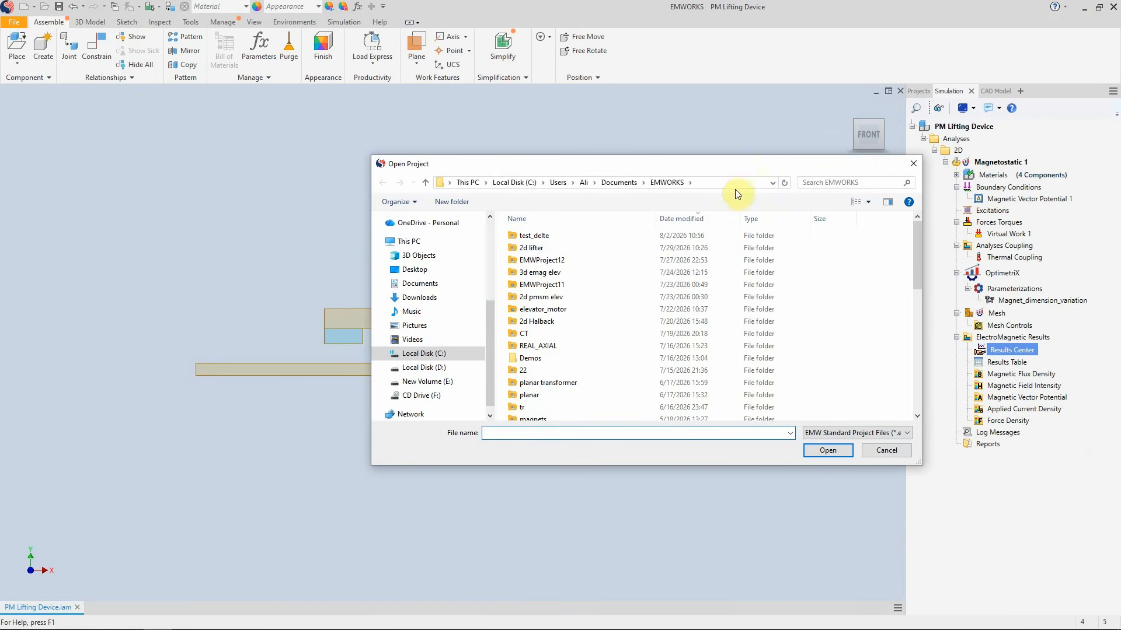
{"action": "double_click", "coordinate": [538, 358]}
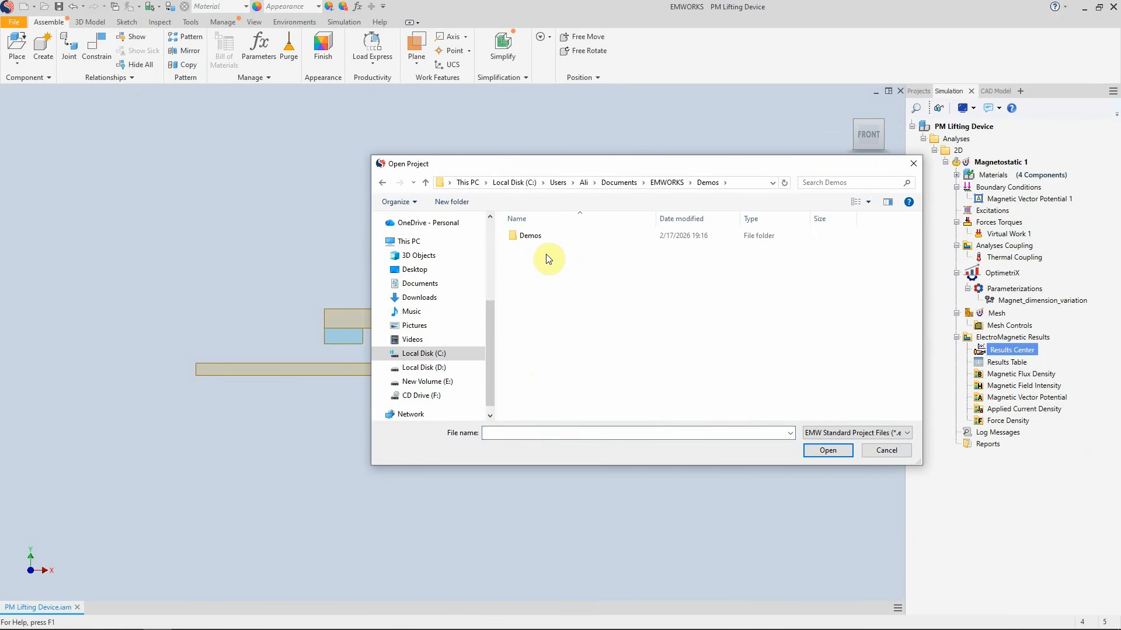
{"action": "double_click", "coordinate": [546, 238]}
{"action": "double_click", "coordinate": [545, 238]}
{"action": "double_click", "coordinate": [534, 236]}
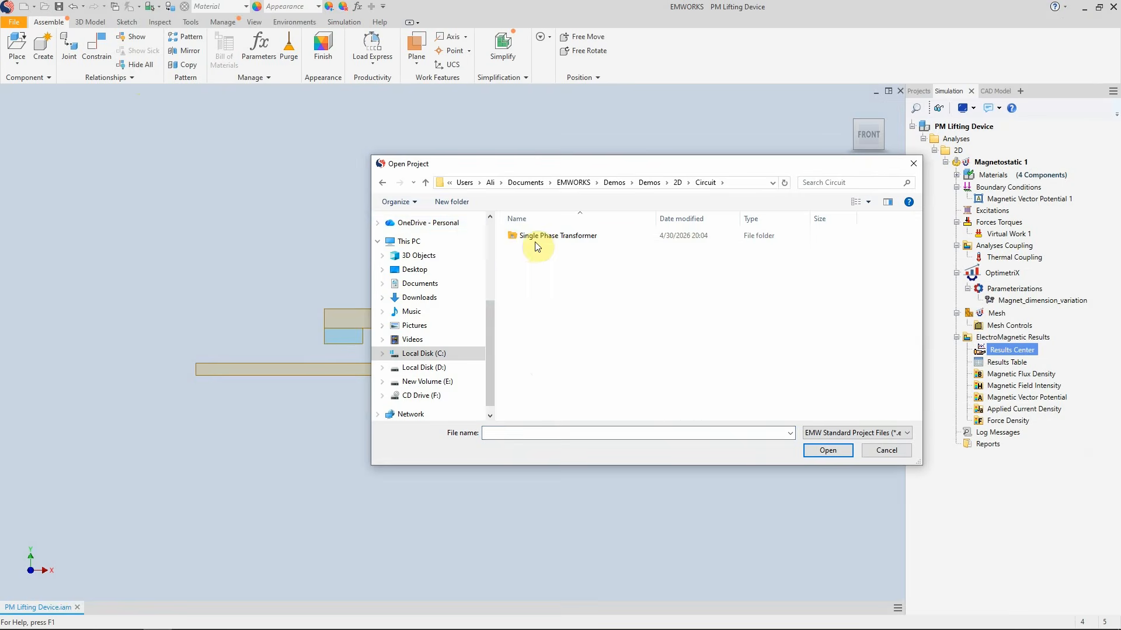
{"action": "left_click", "coordinate": [426, 183]}
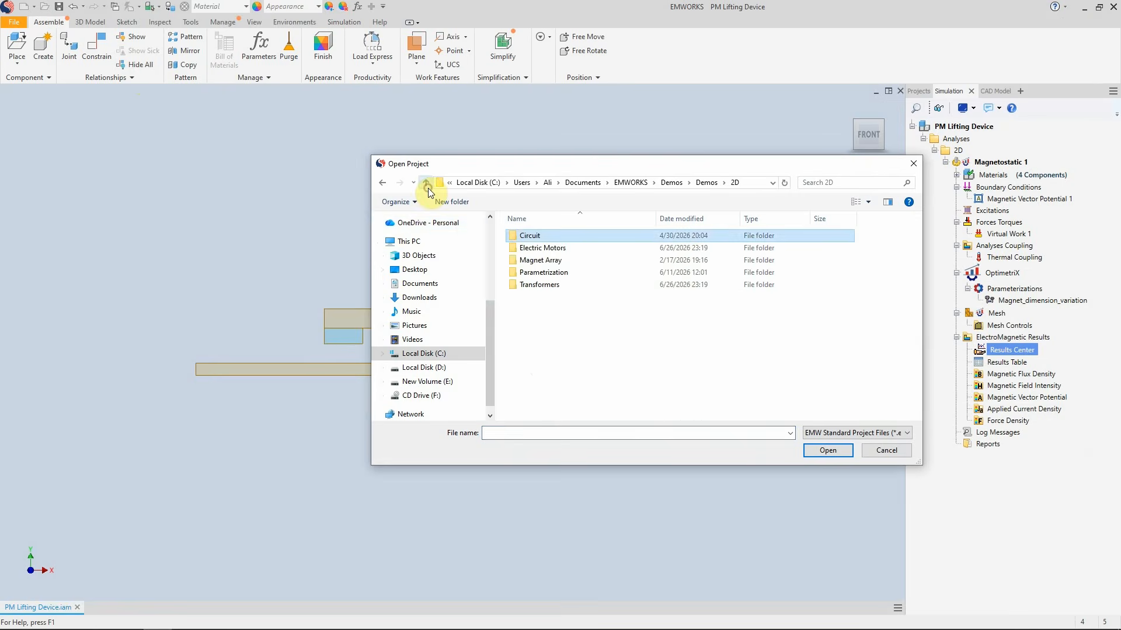
{"action": "double_click", "coordinate": [534, 248]}
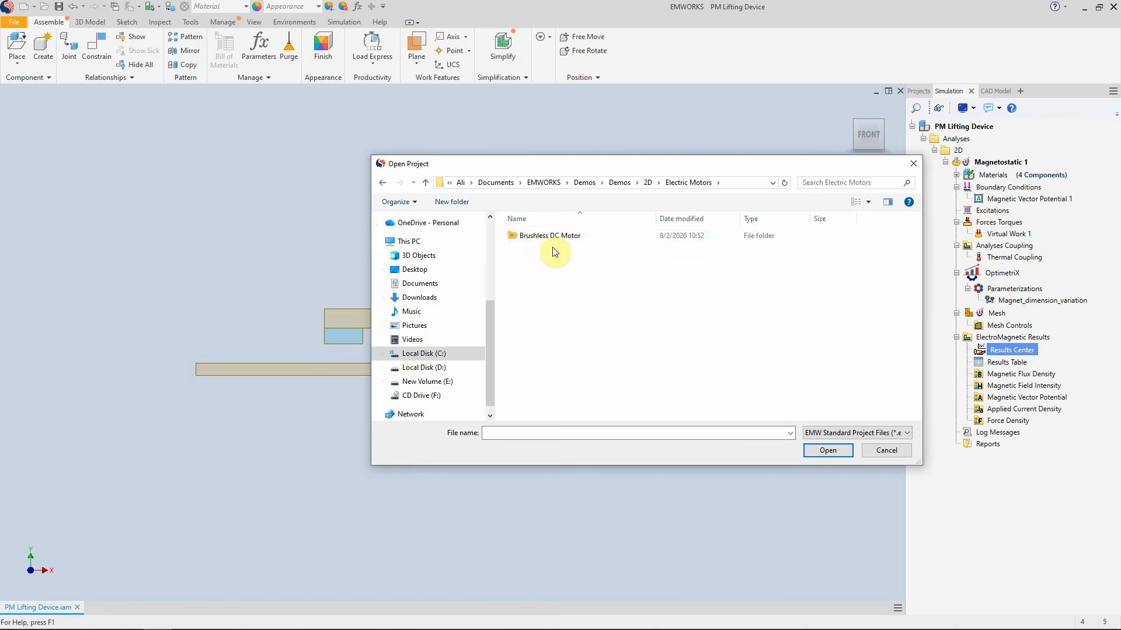
{"action": "double_click", "coordinate": [548, 236]}
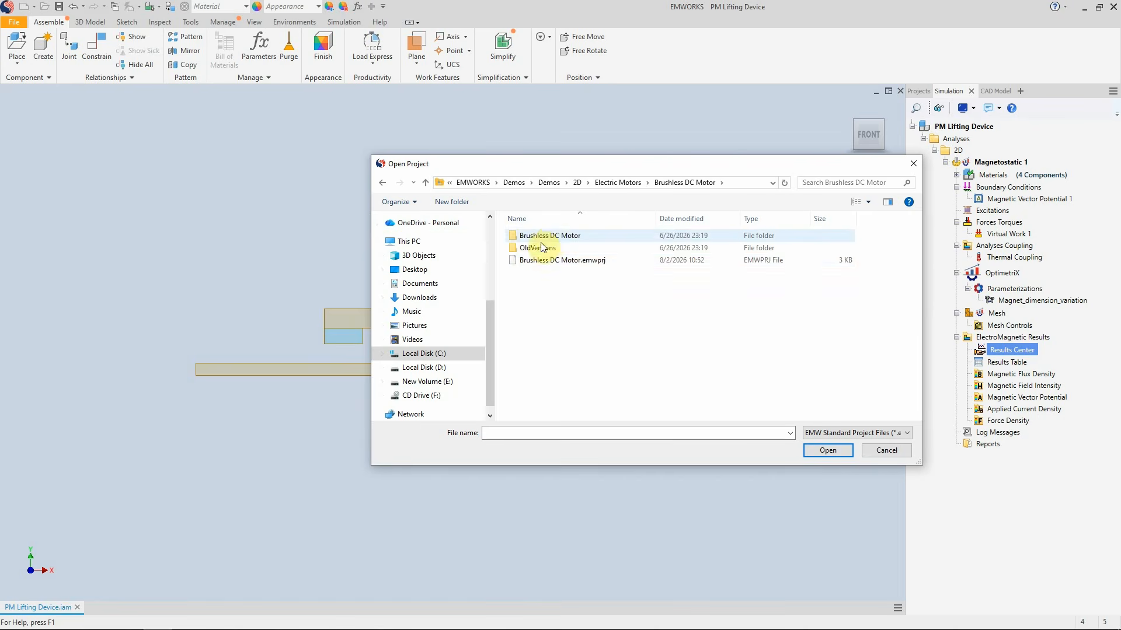
{"action": "double_click", "coordinate": [526, 263]}
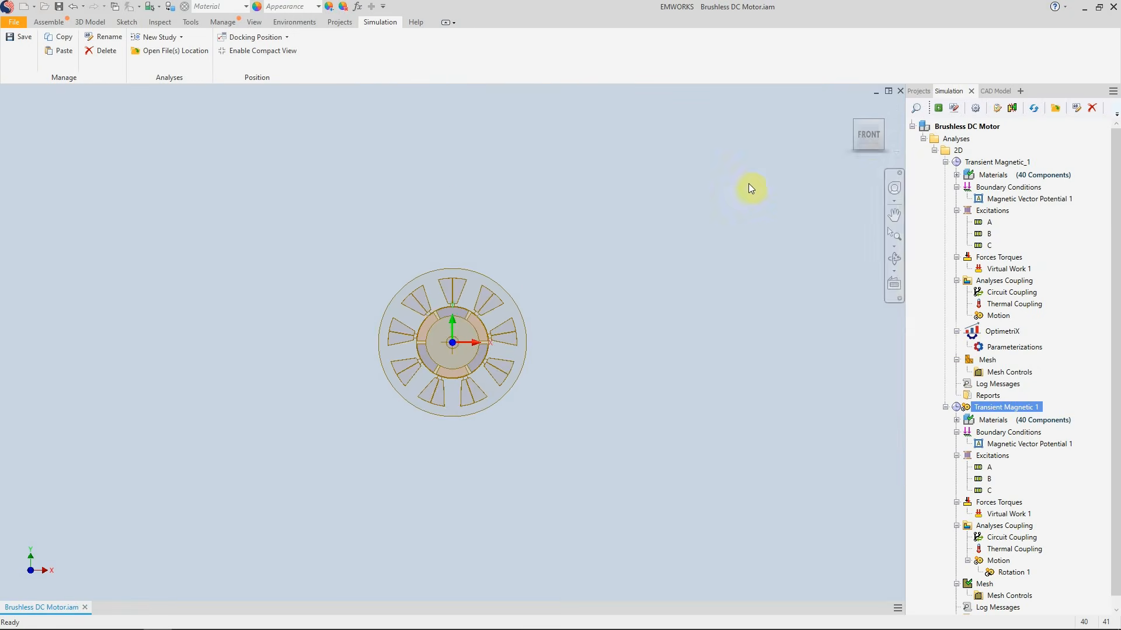
Open coil A's wound coil definition and review its general properties and current source
{"action": "left_click", "coordinate": [870, 134]}
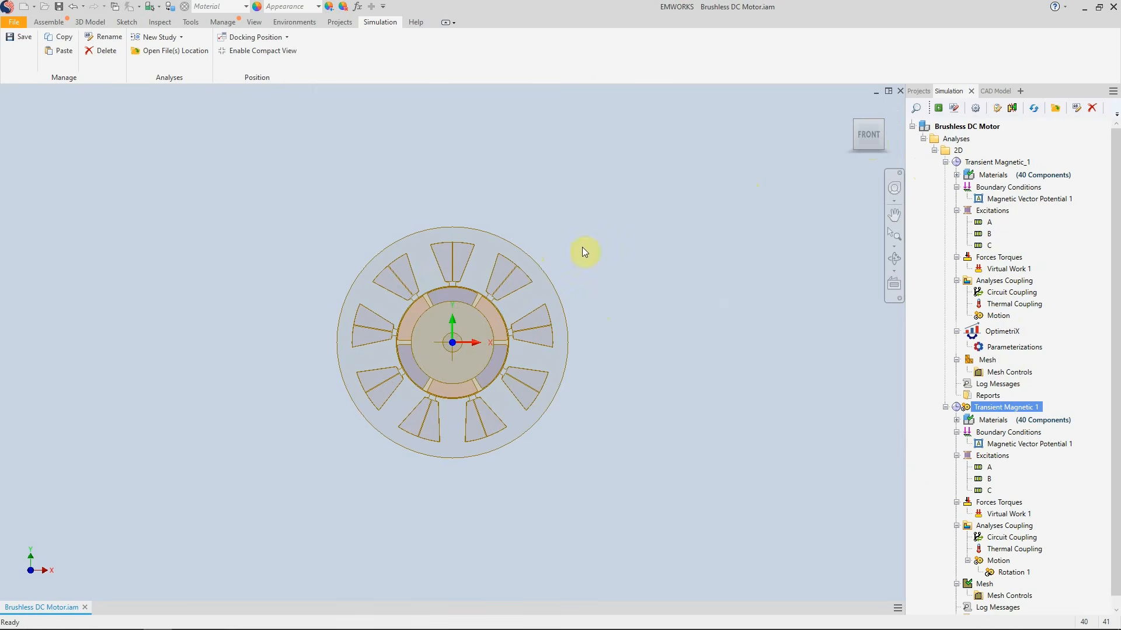
{"action": "right_click", "coordinate": [986, 223]}
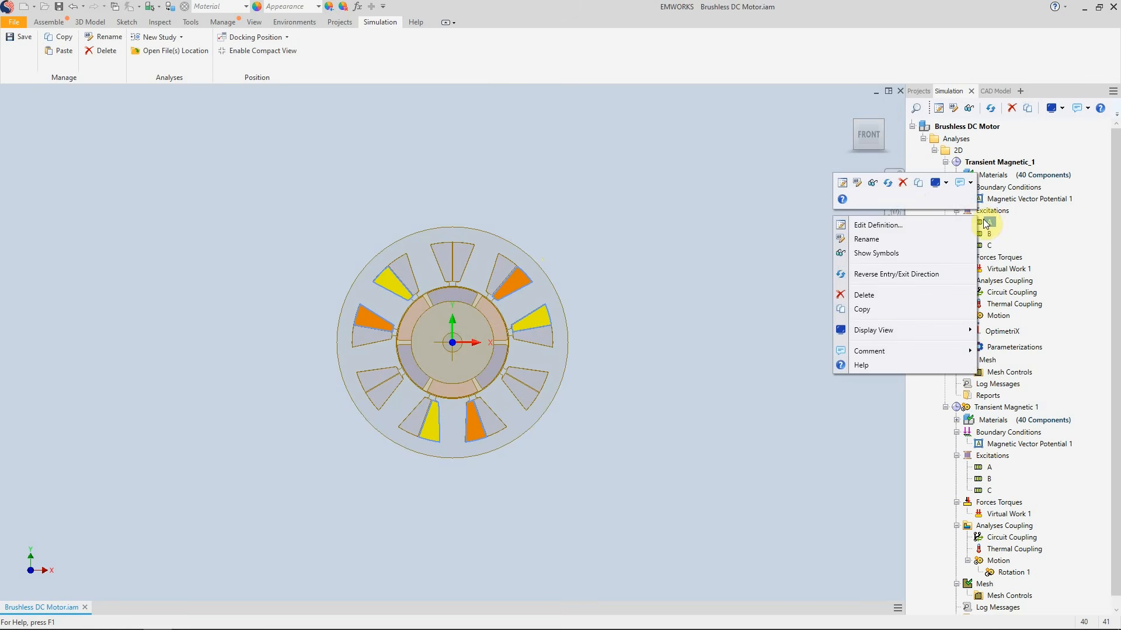
{"action": "left_click", "coordinate": [885, 225]}
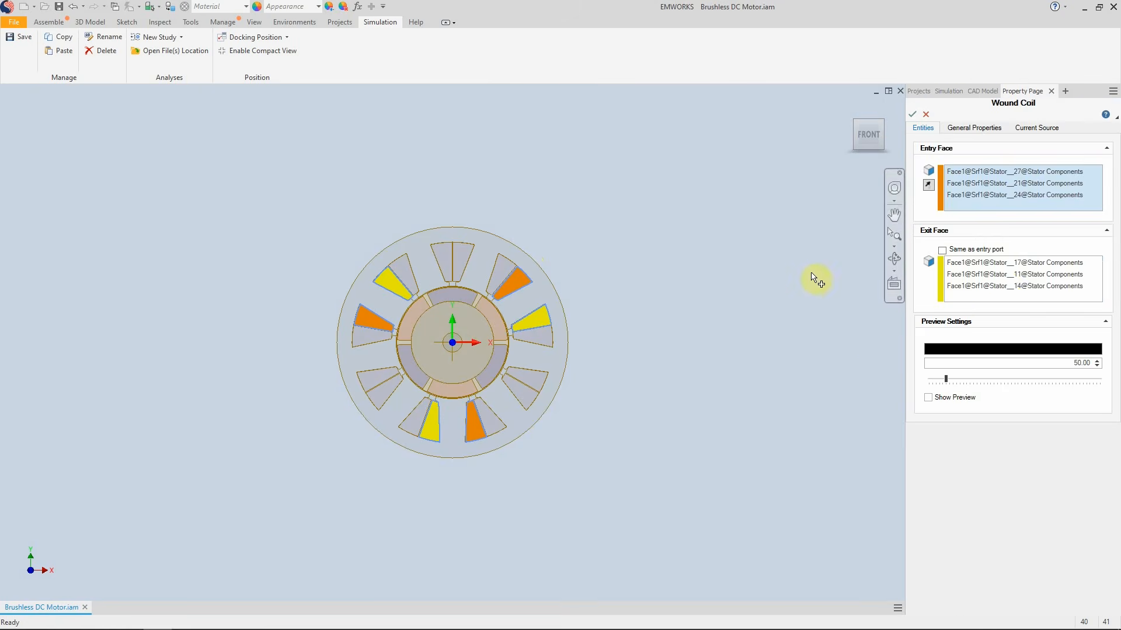
{"action": "left_click", "coordinate": [979, 128]}
{"action": "left_click", "coordinate": [1040, 136]}
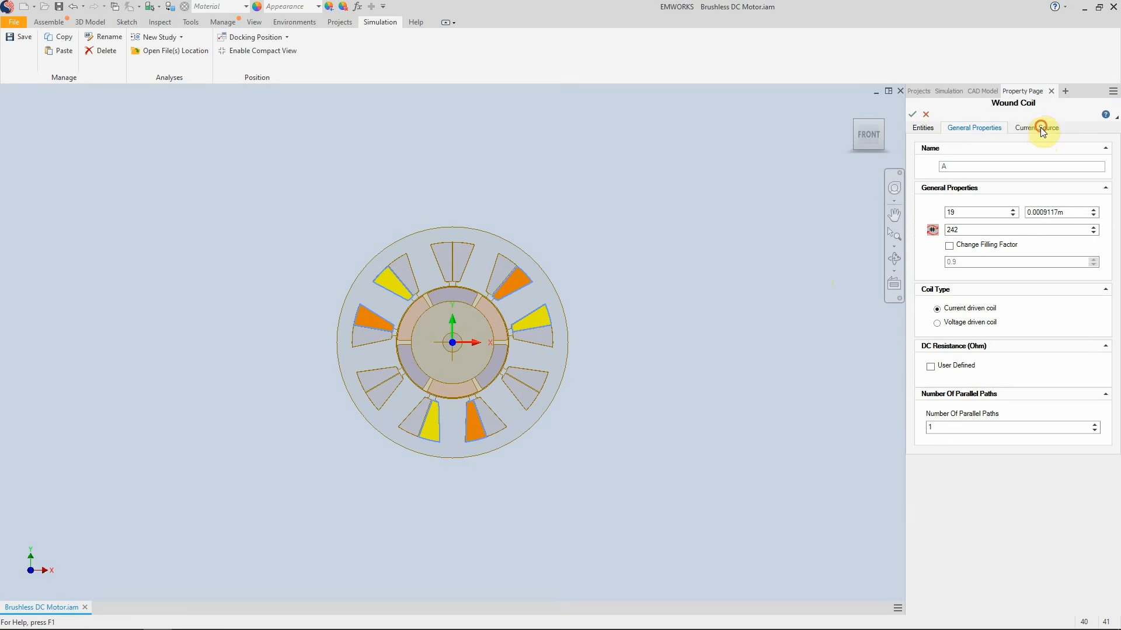
{"action": "left_click", "coordinate": [1040, 128]}
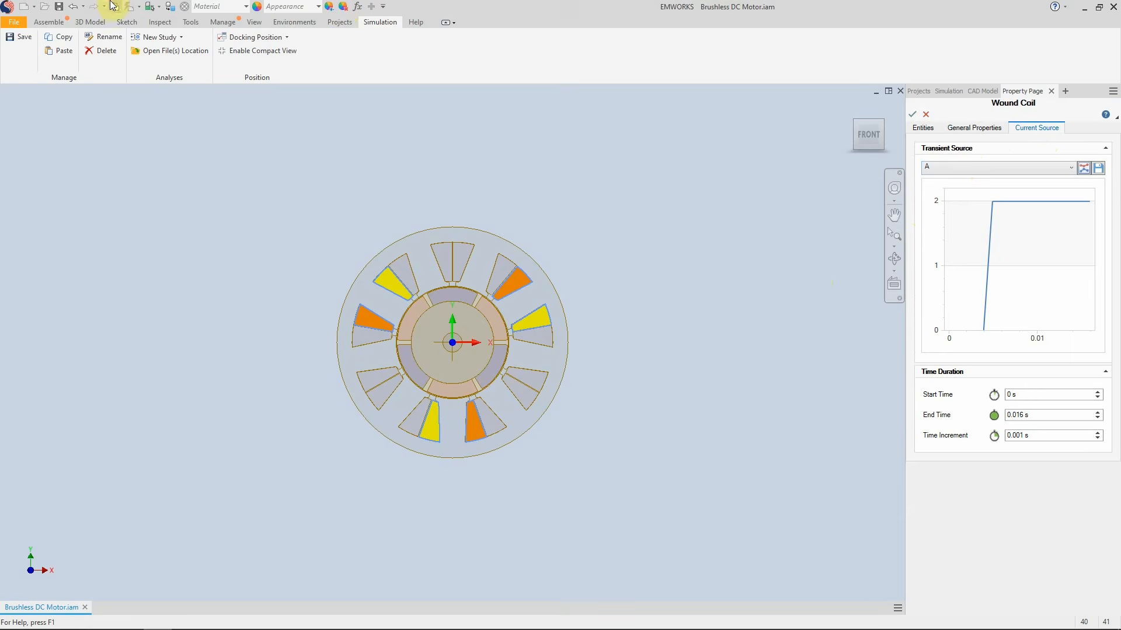
Browse the Demos folder to open another project
{"action": "left_click", "coordinate": [14, 21]}
{"action": "left_click", "coordinate": [33, 97]}
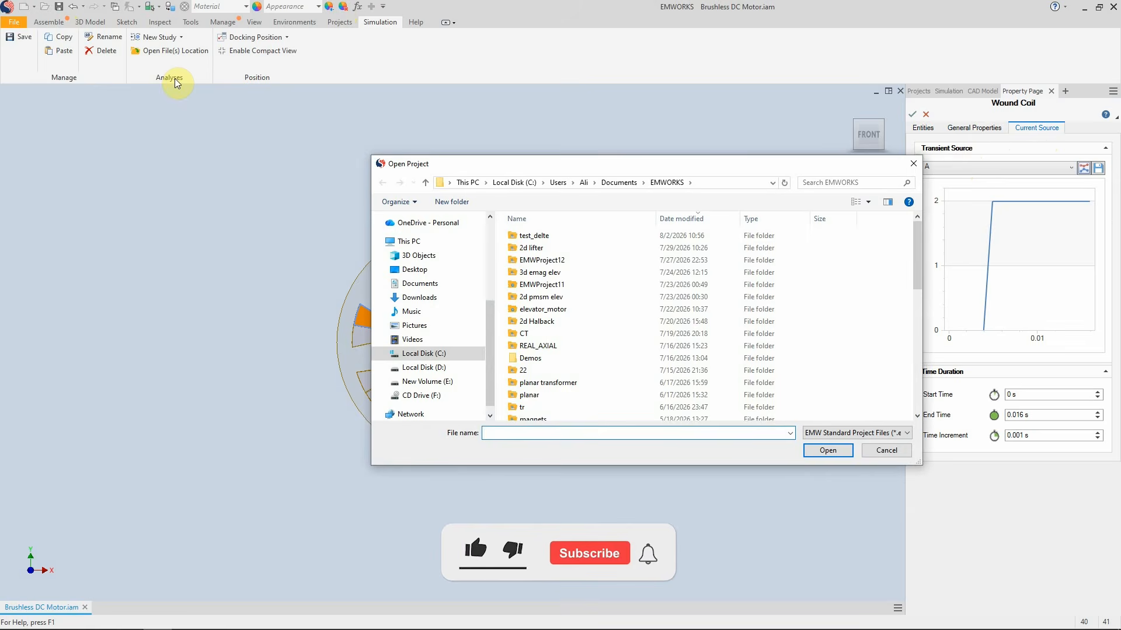
{"action": "double_click", "coordinate": [530, 357]}
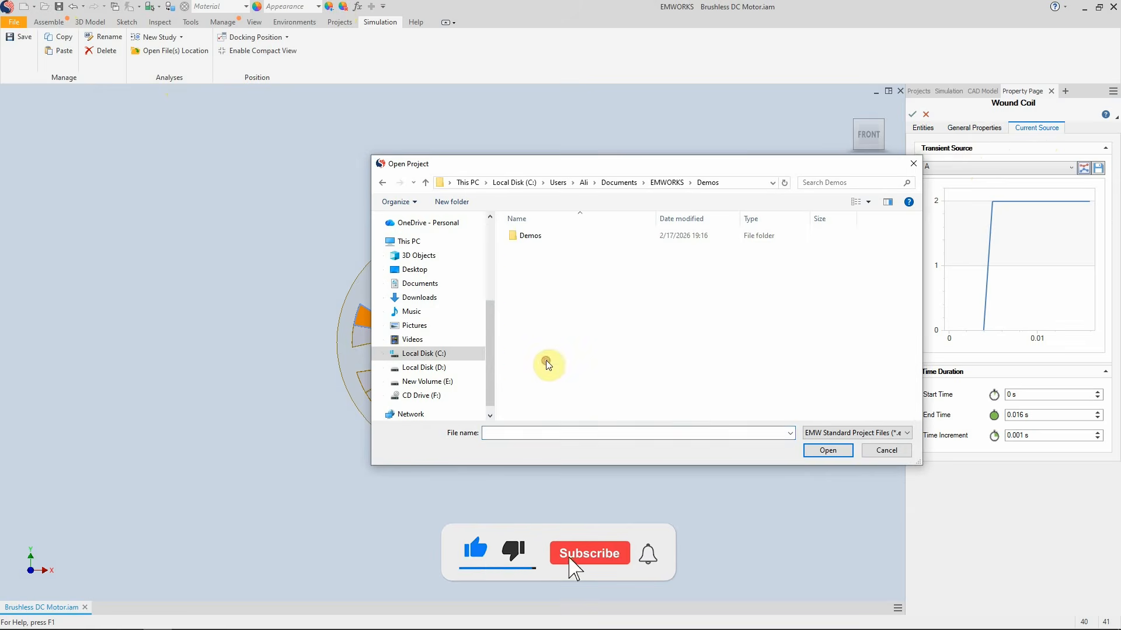
{"action": "double_click", "coordinate": [553, 236]}
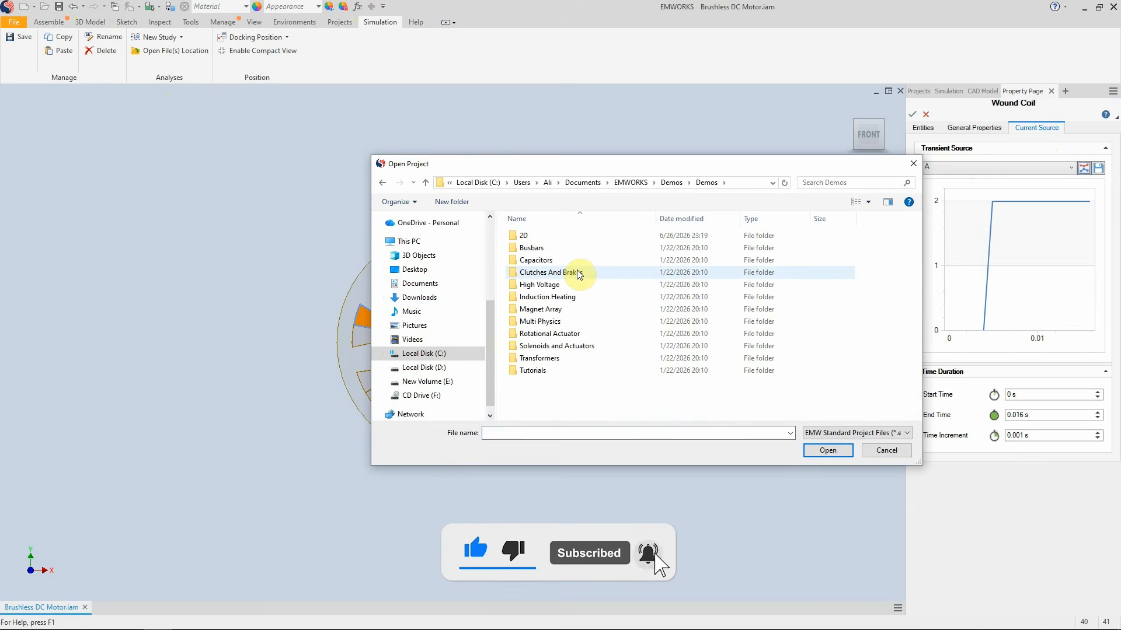